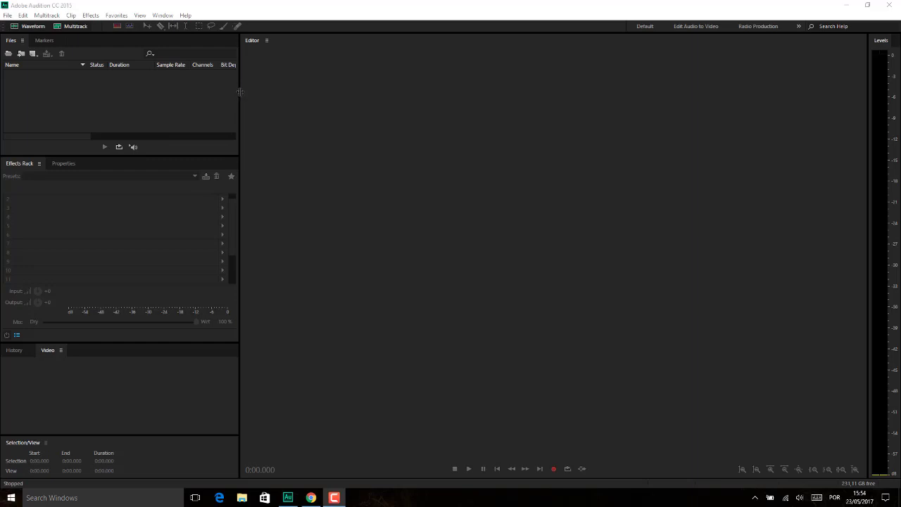
Step: Create a 48000 Hz, stereo, 16-bit audio file and record about 58 seconds of audio into it
{"action": "left_click", "coordinate": [179, 95]}
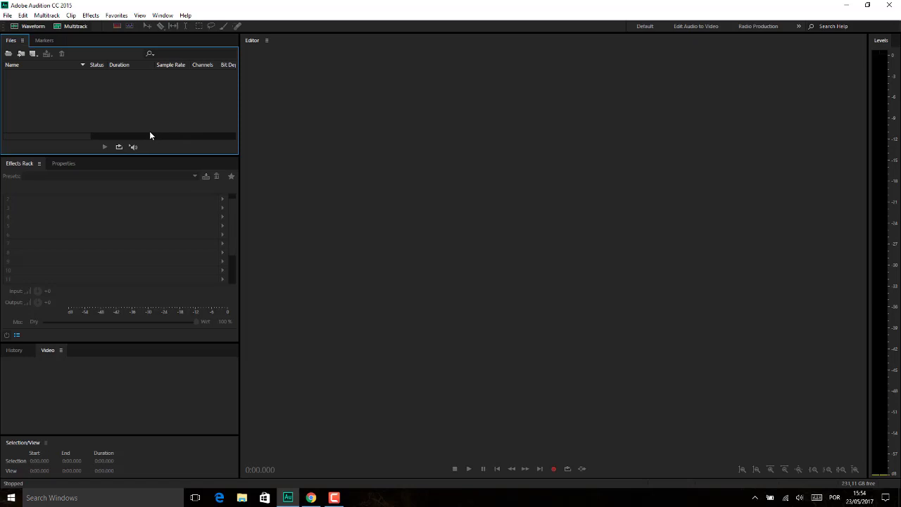
{"action": "left_click", "coordinate": [32, 55]}
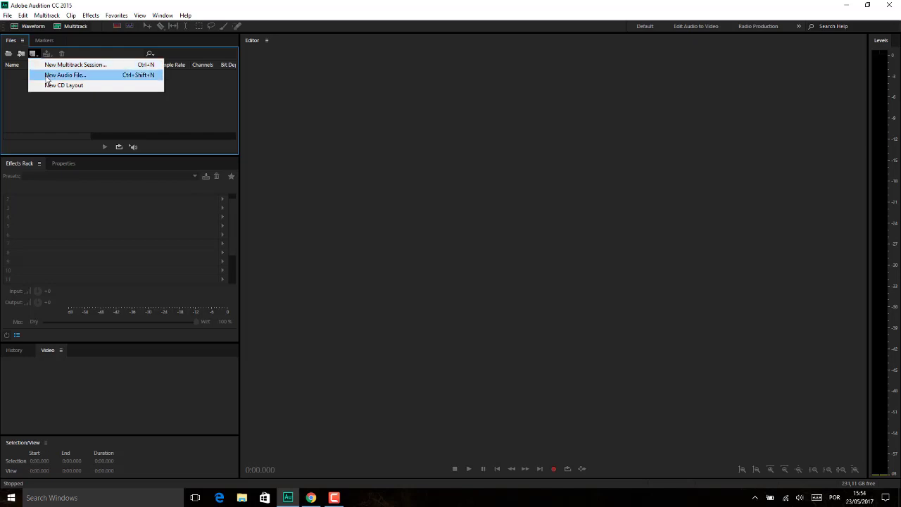
{"action": "left_click", "coordinate": [65, 75]}
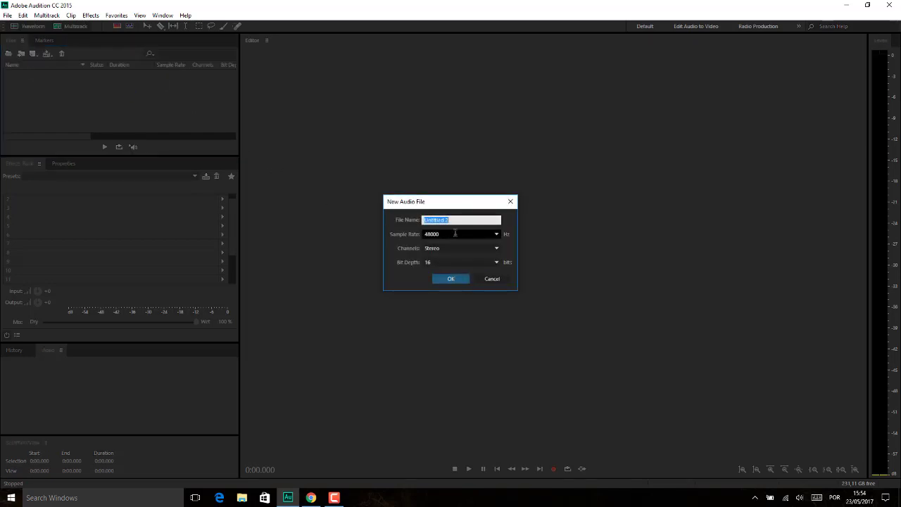
{"action": "left_click", "coordinate": [495, 262]}
{"action": "left_click", "coordinate": [437, 284]}
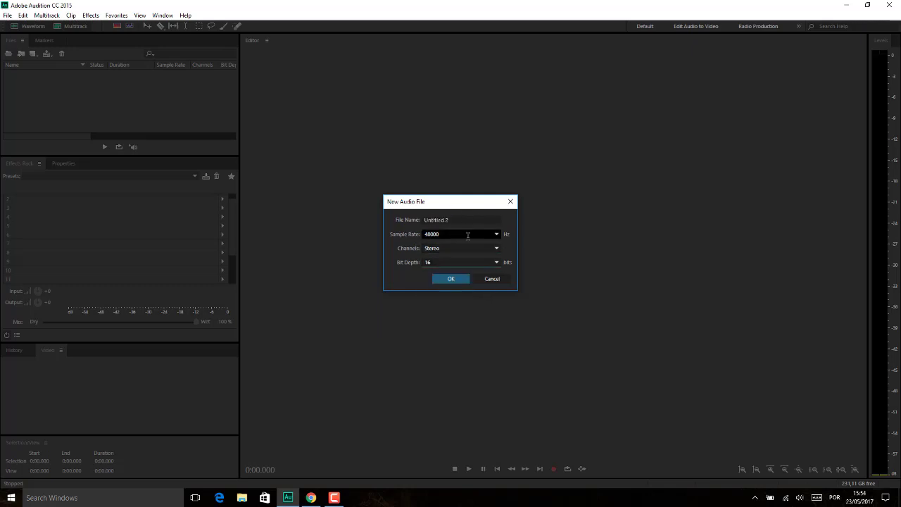
{"action": "left_click", "coordinate": [458, 279]}
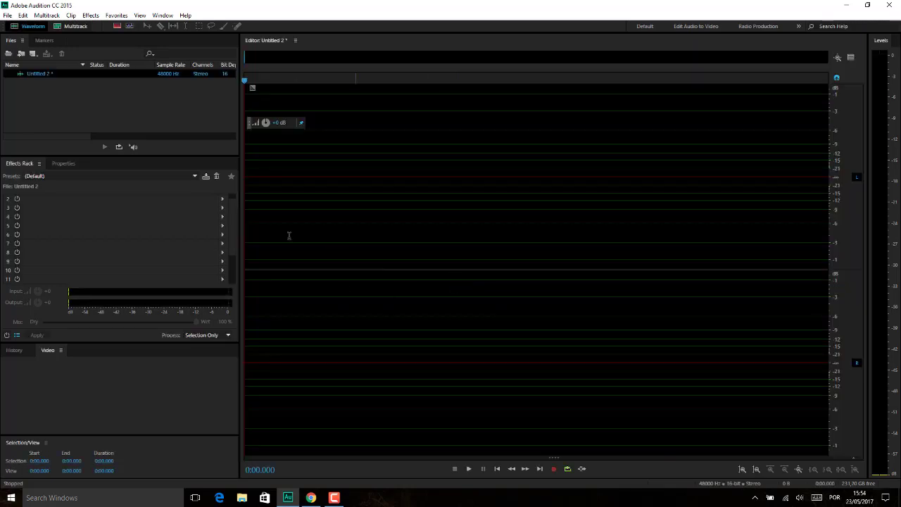
{"action": "left_click", "coordinate": [554, 470]}
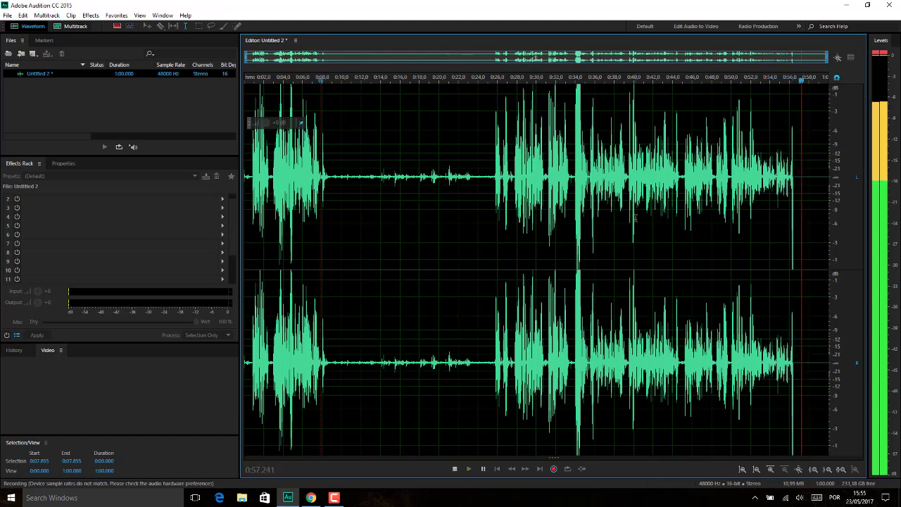
{"action": "key", "text": "space"}
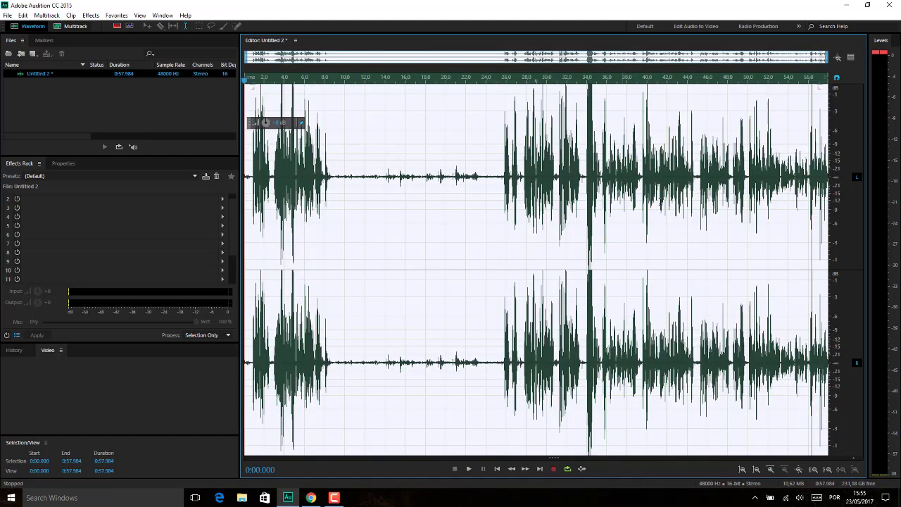
Step: Play the recording from about 34 seconds to find the cut point, and delete everything before about 35.5 seconds
{"action": "left_click", "coordinate": [587, 186]}
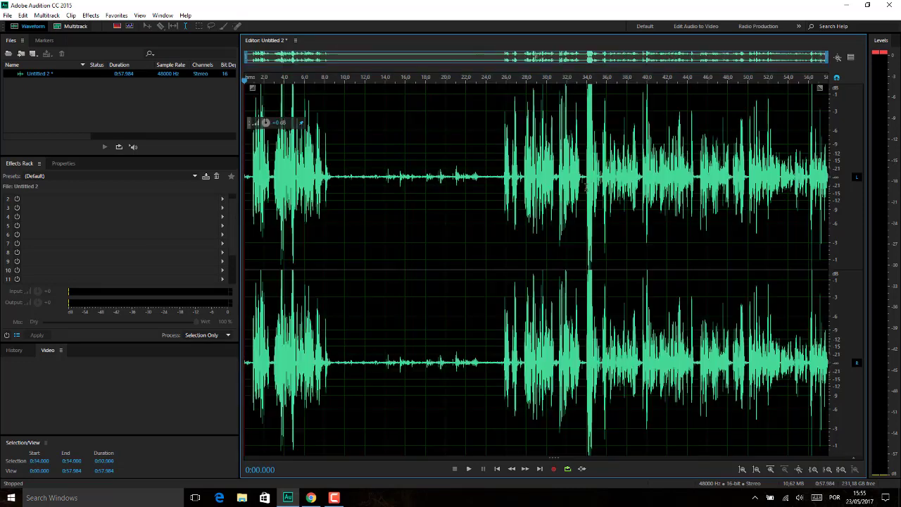
{"action": "key", "text": "space"}
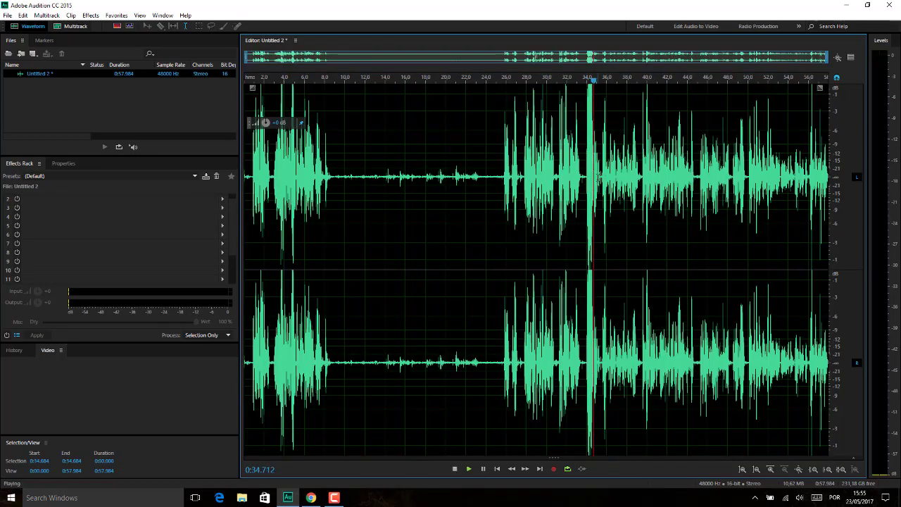
{"action": "key", "text": "space"}
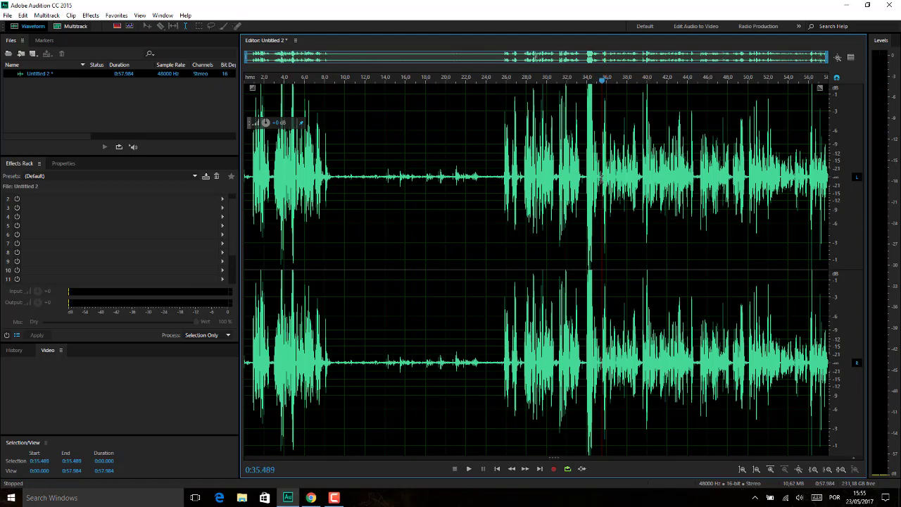
{"action": "left_click_drag", "start_coordinate": [602, 179], "coordinate": [142, 176]}
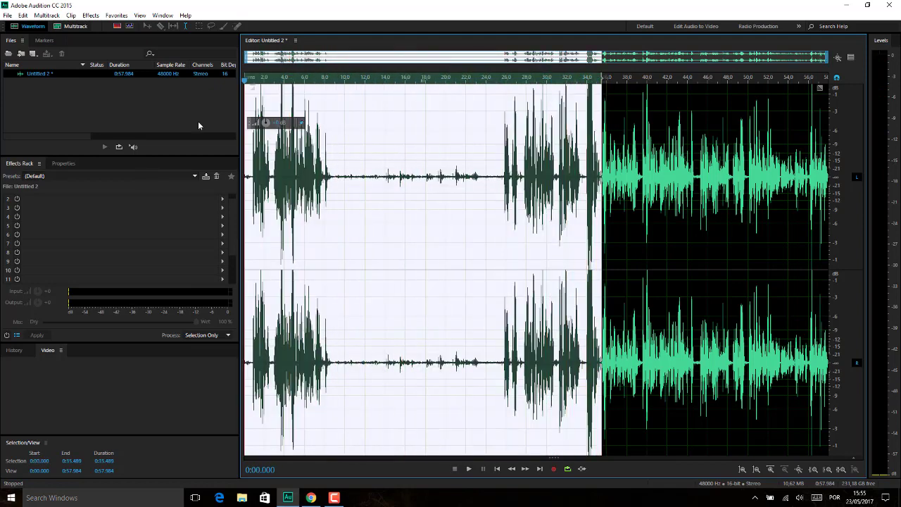
{"action": "key", "text": "Delete"}
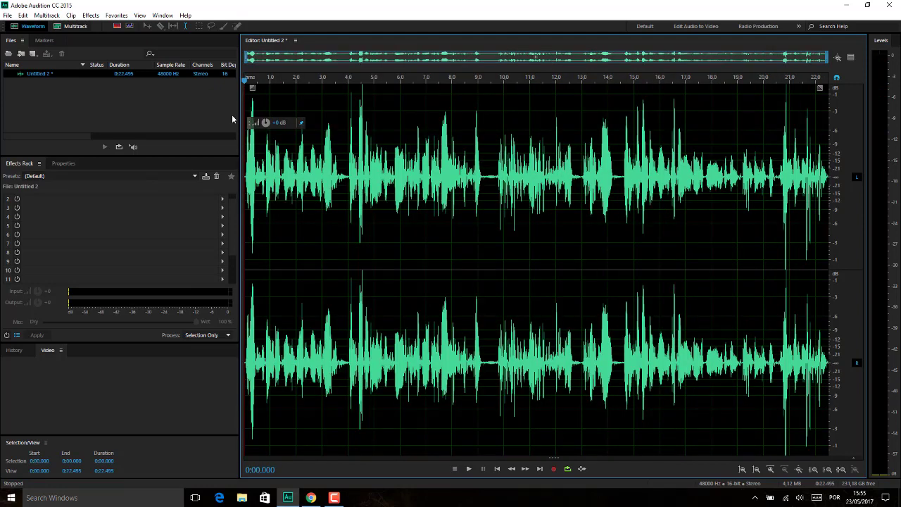
Step: Play the opening to find a cut point and try trimming about the first 0.83 seconds of the recording
{"action": "key", "text": "space"}
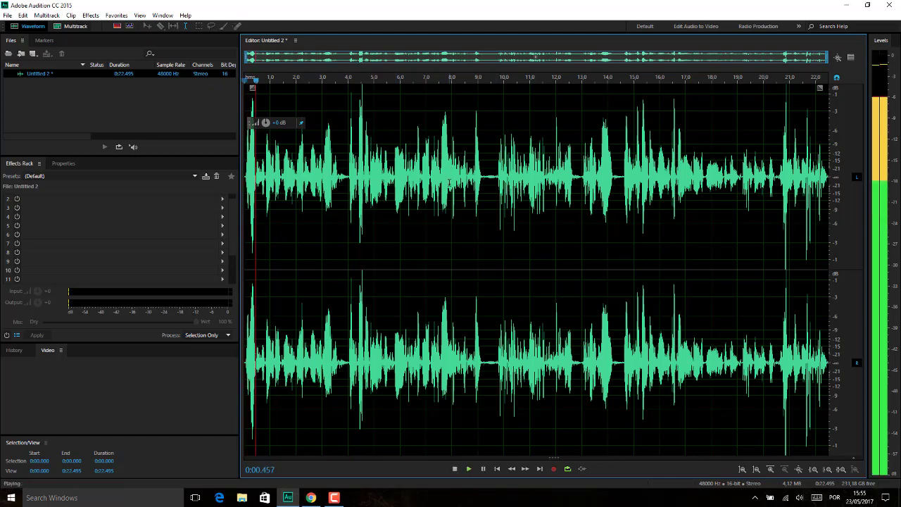
{"action": "key", "text": "space"}
{"action": "key", "text": "space"}
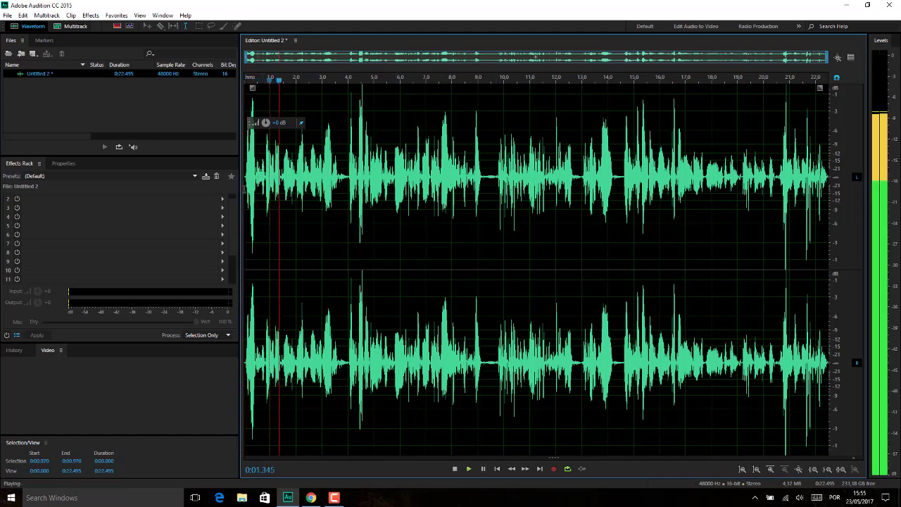
{"action": "left_click", "coordinate": [246, 295]}
{"action": "key", "text": "space"}
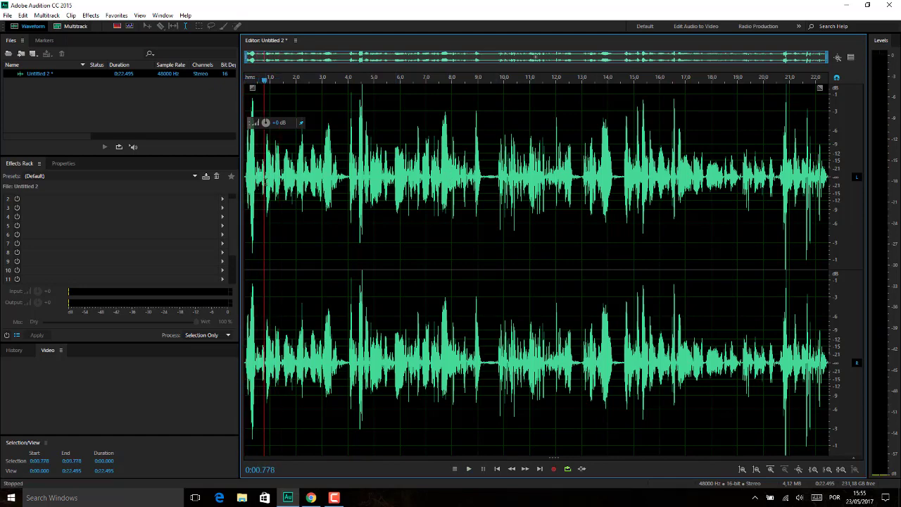
{"action": "left_click_drag", "start_coordinate": [266, 296], "coordinate": [245, 296]}
{"action": "key", "text": "Delete"}
{"action": "key", "text": "space"}
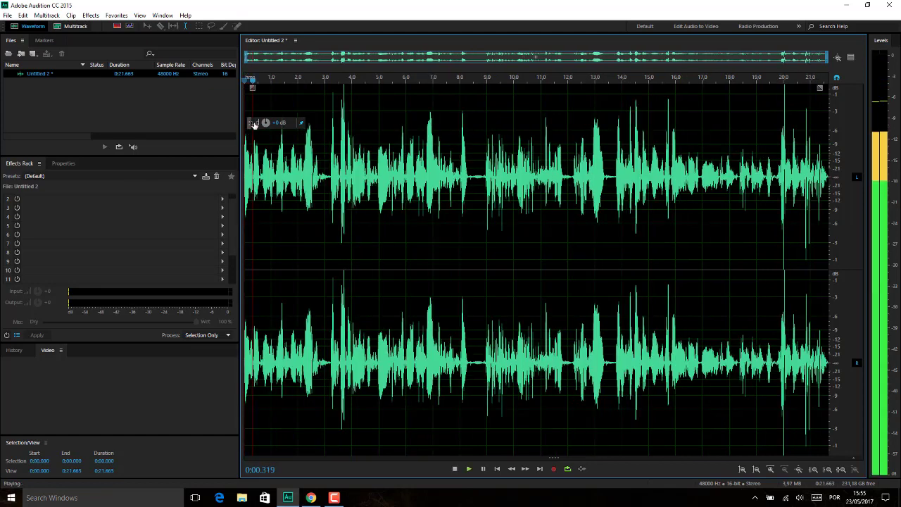
{"action": "key", "text": "space"}
{"action": "key", "text": "ctrl+z"}
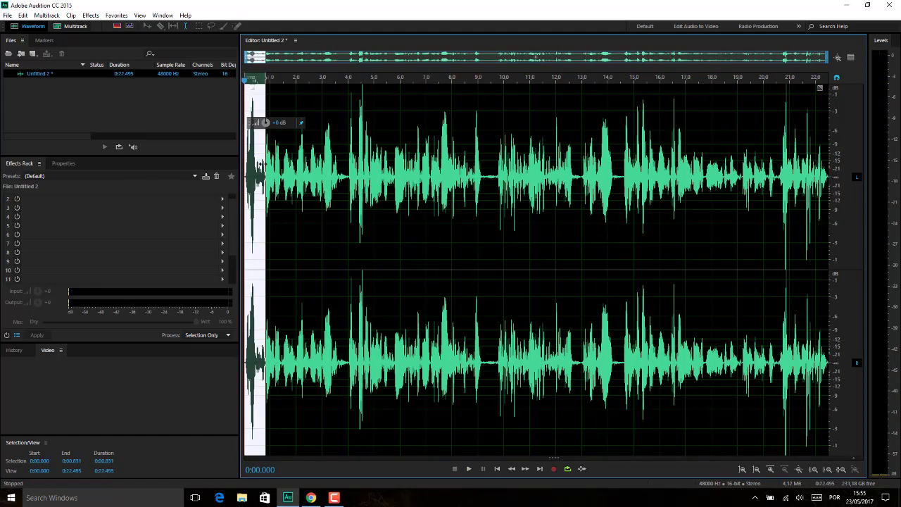
Step: Delete about the first 0.63 seconds of the recording and play it back from the start
{"action": "left_click", "coordinate": [270, 295]}
{"action": "key", "text": "space"}
{"action": "key", "text": "space"}
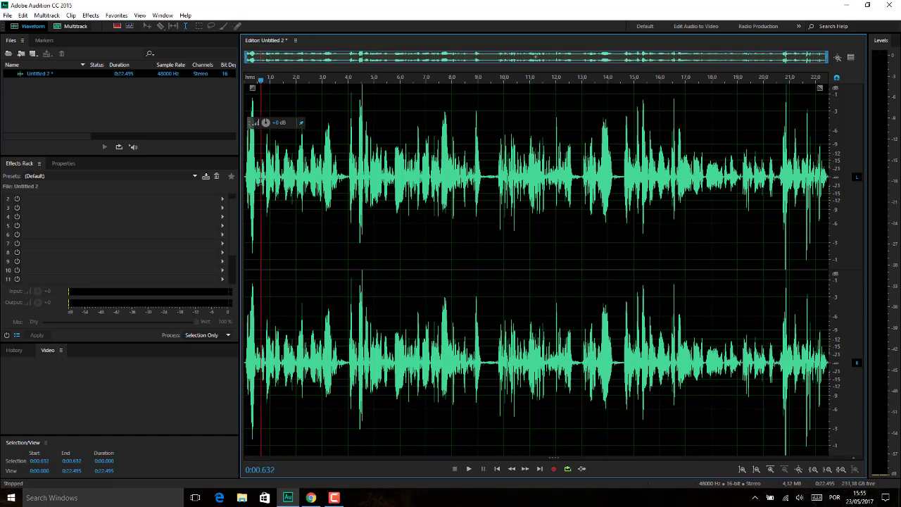
{"action": "left_click_drag", "start_coordinate": [261, 296], "coordinate": [245, 296]}
{"action": "key", "text": "Delete"}
{"action": "key", "text": "space"}
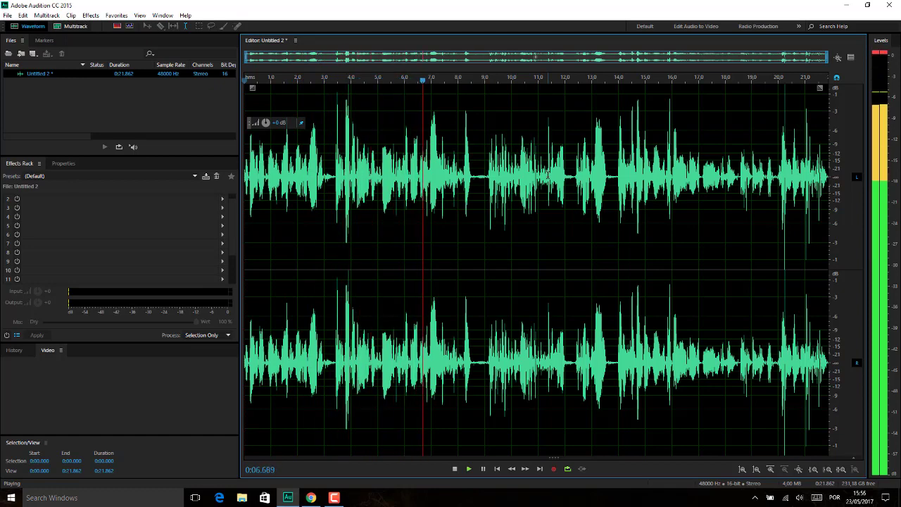
{"action": "key", "text": "space"}
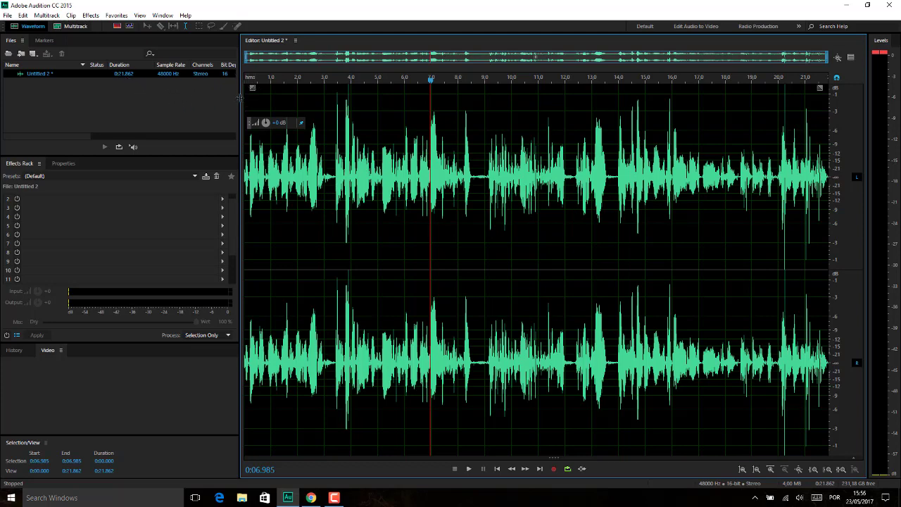
Step: Insert the recording into a new 48000 Hz, 32-bit float stereo multitrack session, overwriting the existing session file of the same name
{"action": "mouse_move", "coordinate": [239, 98]}
{"action": "left_mouse_down"}
{"action": "mouse_move", "coordinate": [306, 98]}
{"action": "mouse_move", "coordinate": [241, 106]}
{"action": "left_mouse_up"}
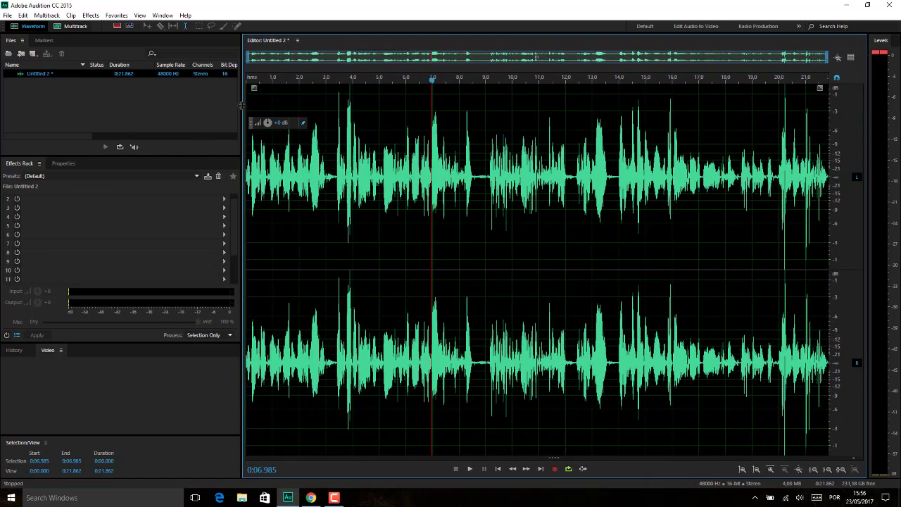
{"action": "right_click", "coordinate": [31, 77]}
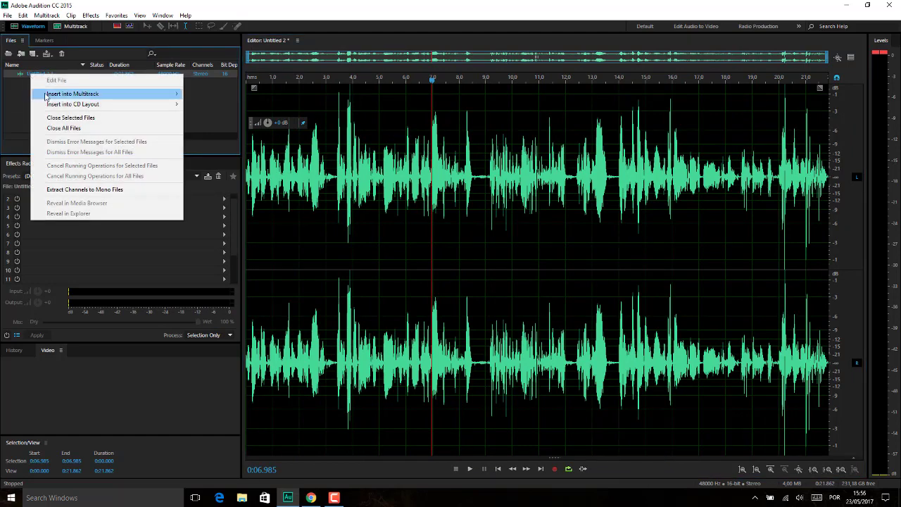
{"action": "mouse_move", "coordinate": [46, 96]}
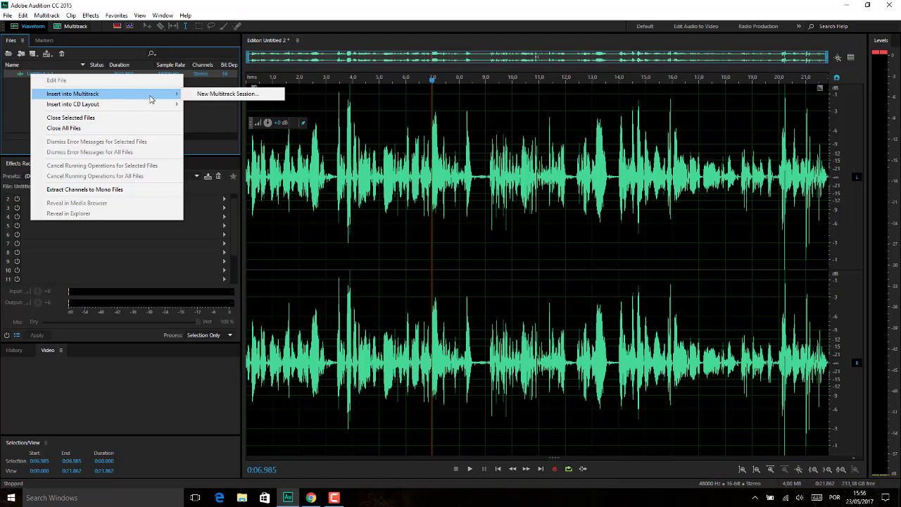
{"action": "left_click", "coordinate": [224, 94]}
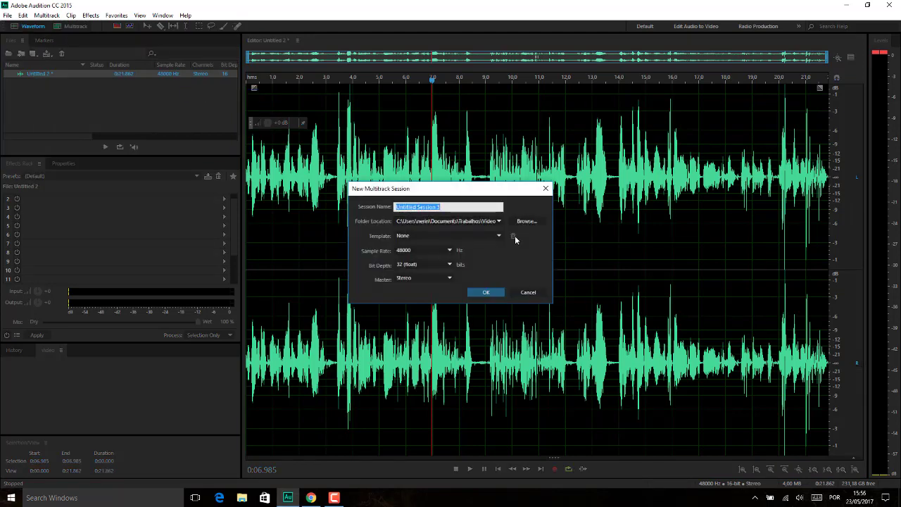
{"action": "left_click", "coordinate": [484, 292]}
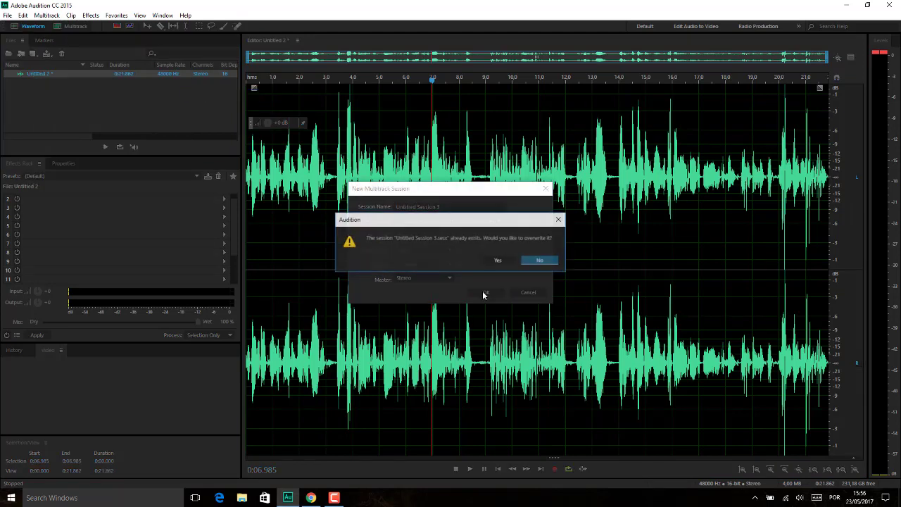
{"action": "left_click", "coordinate": [527, 260]}
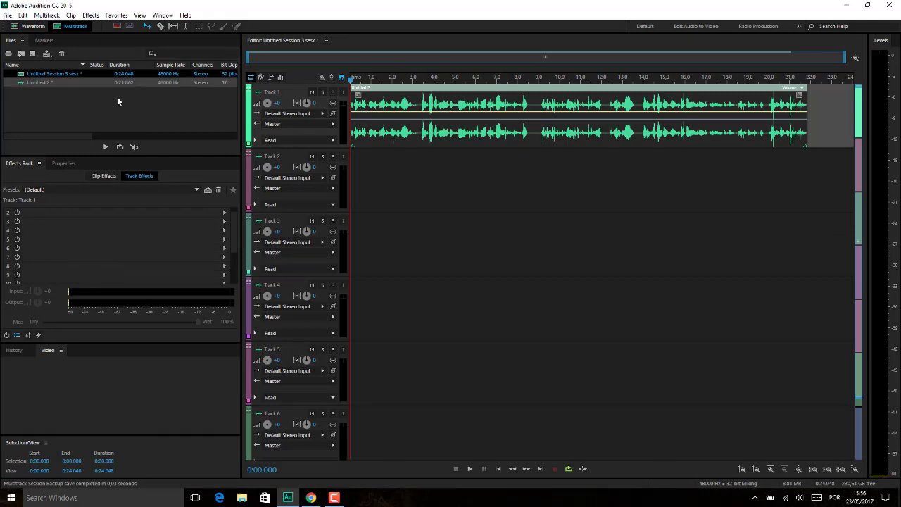
Step: Undo the clip insertion on Track 1, close the session's editor, and reopen the recording's waveform
{"action": "key", "text": "ctrl+z"}
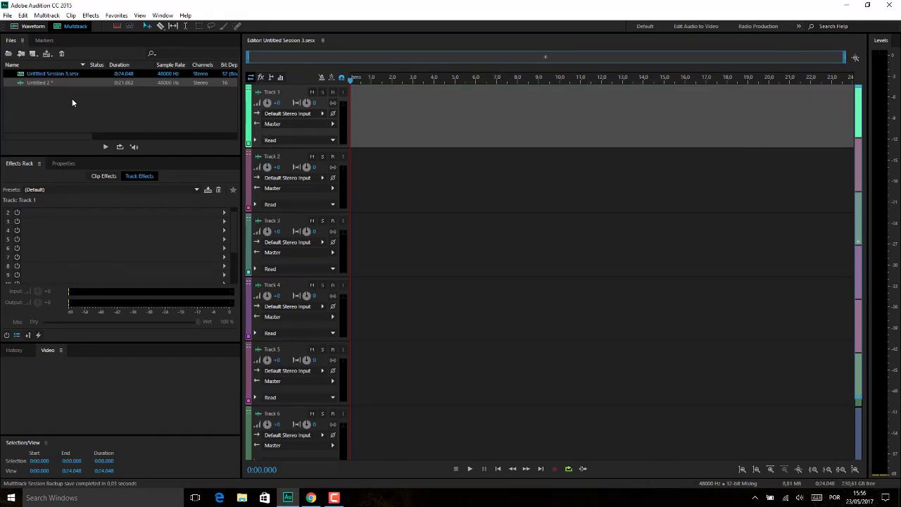
{"action": "left_click", "coordinate": [311, 41]}
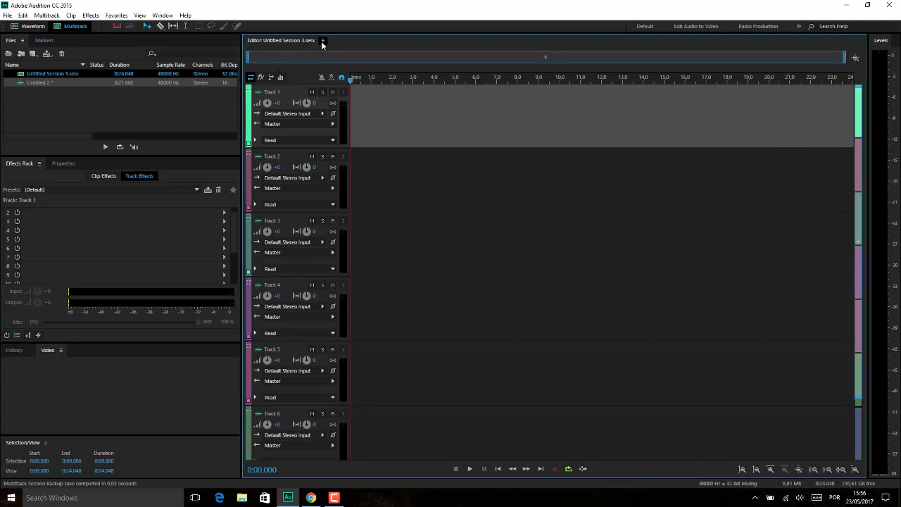
{"action": "left_click", "coordinate": [321, 41]}
{"action": "left_click", "coordinate": [363, 44]}
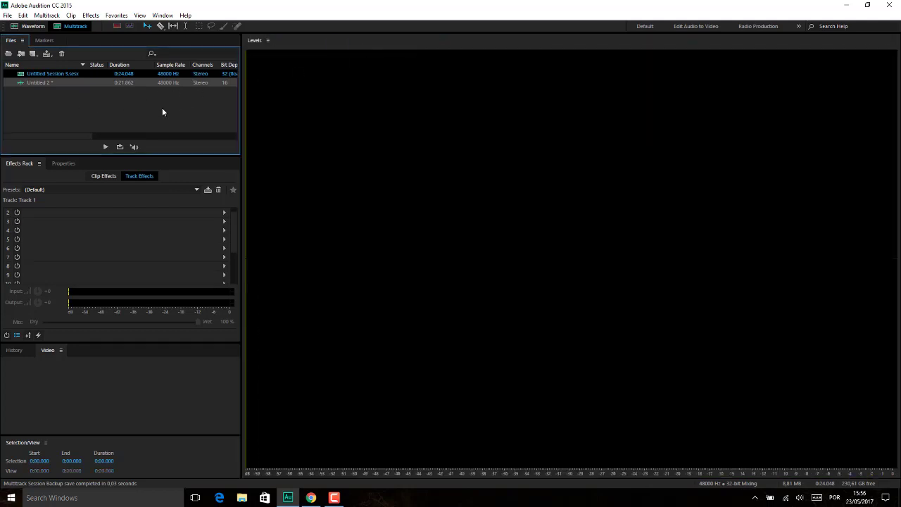
{"action": "double_click", "coordinate": [39, 84]}
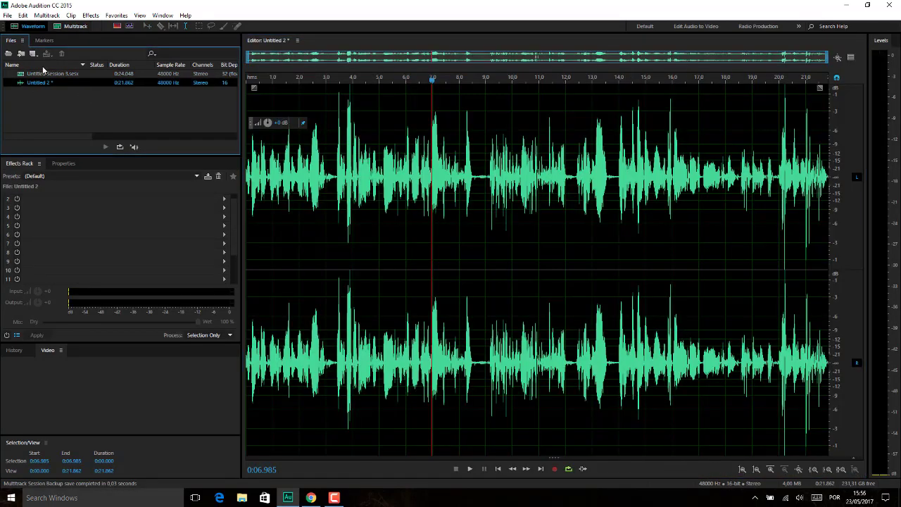
{"action": "left_click", "coordinate": [81, 68]}
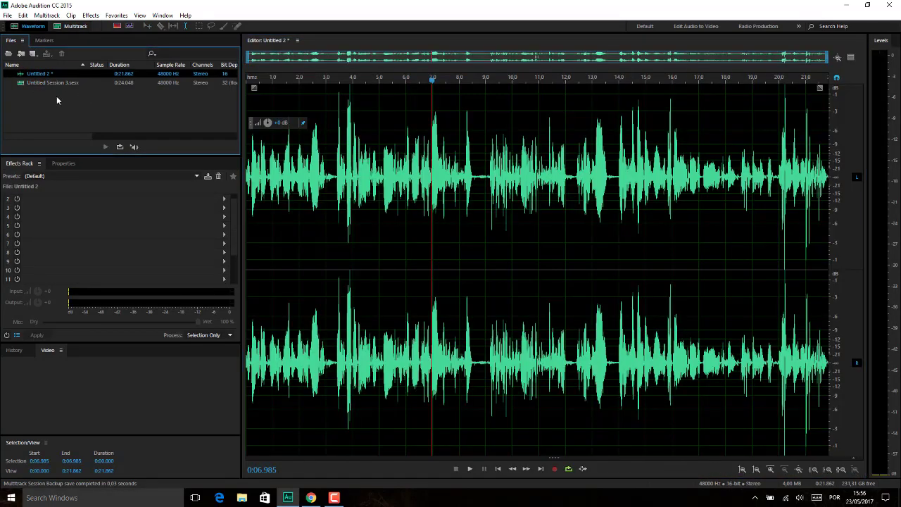
Step: Create another empty multitrack session with the default name, 48000 Hz, 32-bit float and stereo master, overwriting the existing file
{"action": "left_click", "coordinate": [33, 54]}
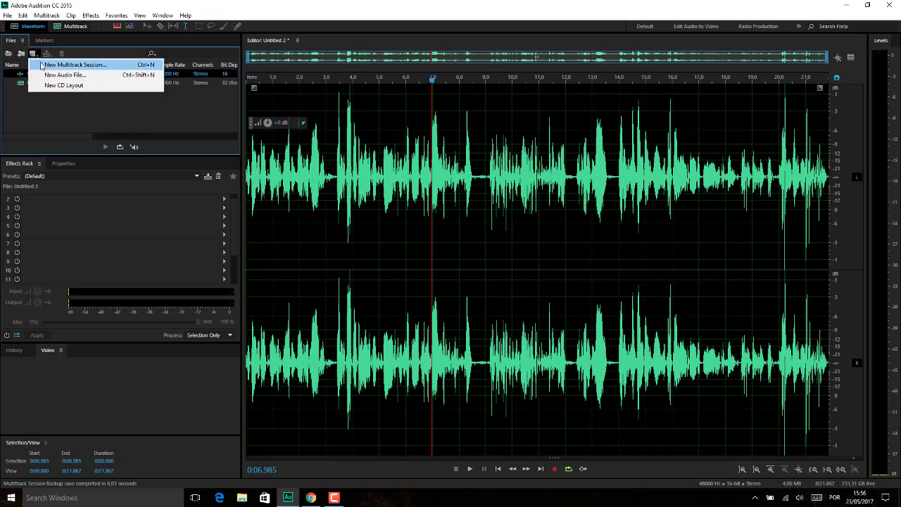
{"action": "left_click", "coordinate": [47, 67]}
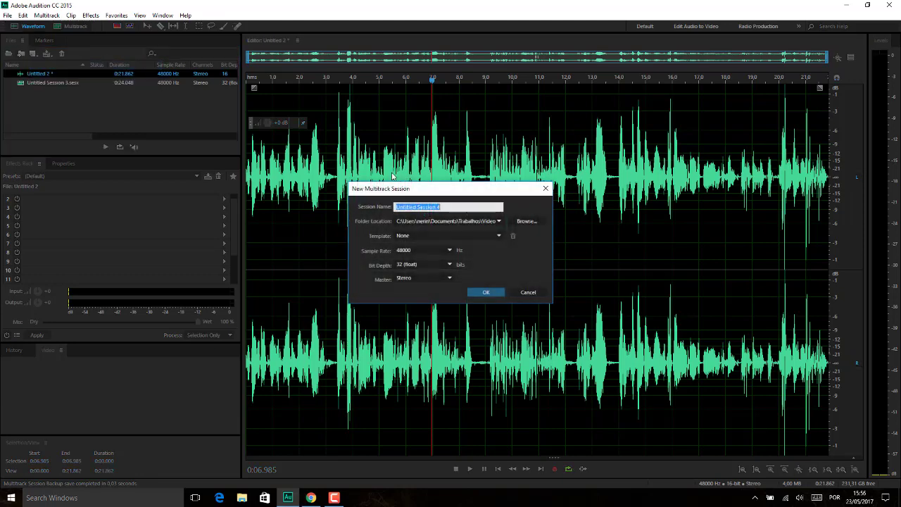
{"action": "left_click", "coordinate": [497, 294]}
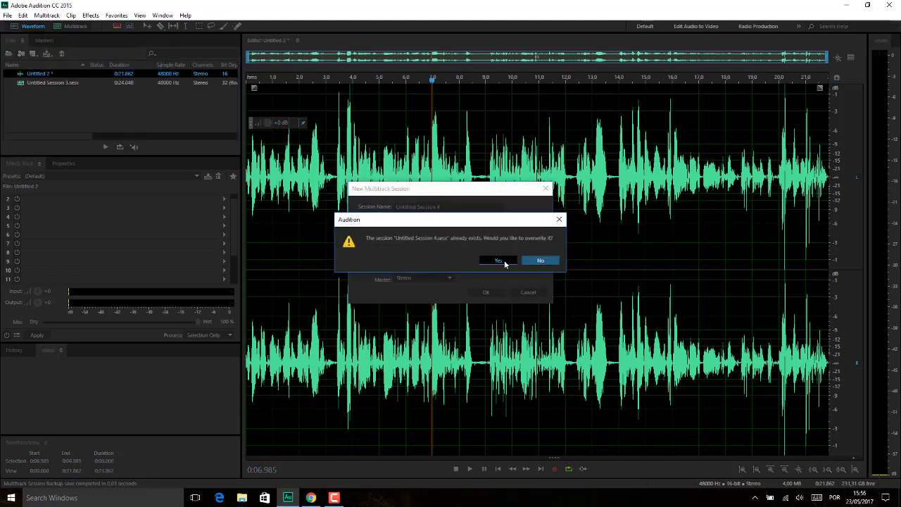
{"action": "left_click", "coordinate": [503, 259]}
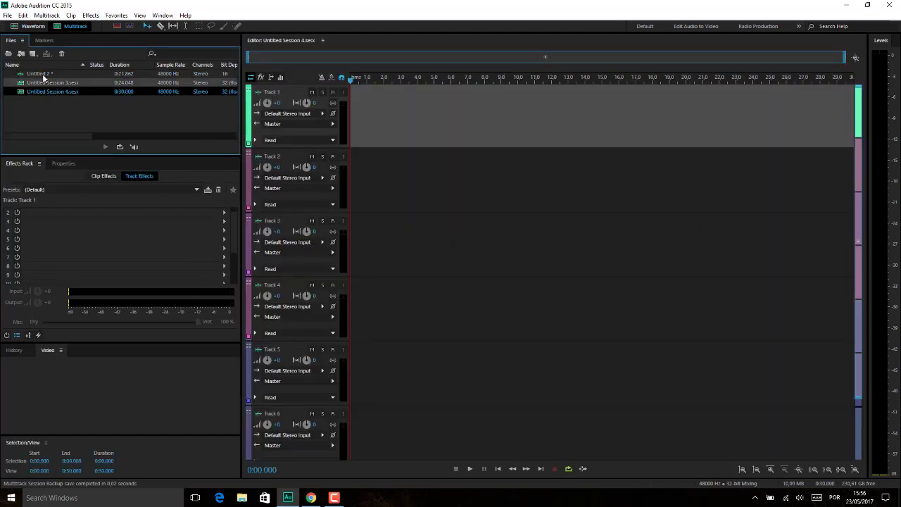
Step: Place the voice recording on Track 1 at the start of the session
{"action": "left_click_drag", "start_coordinate": [31, 76], "coordinate": [359, 121]}
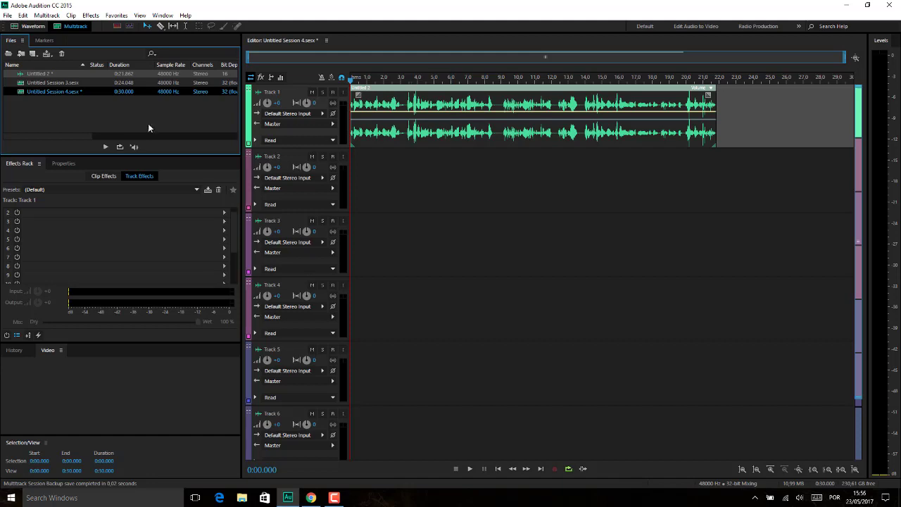
{"action": "left_click", "coordinate": [98, 117]}
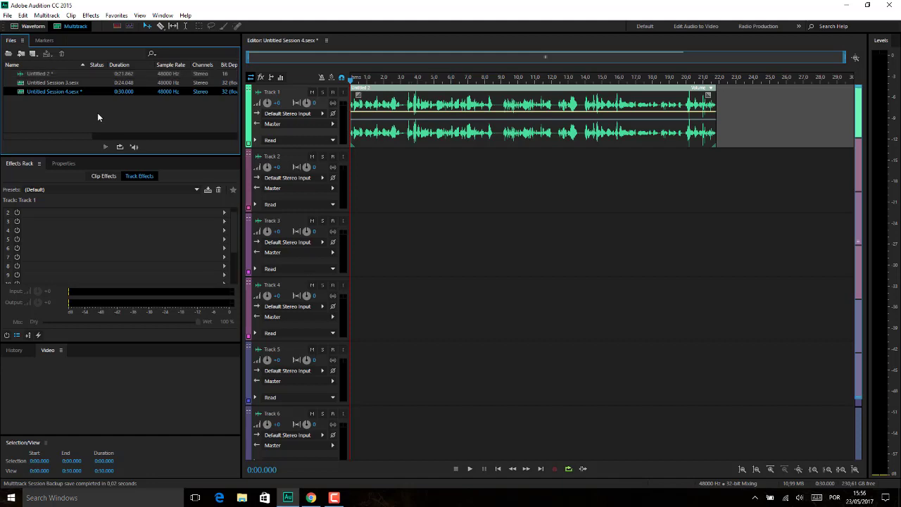
{"action": "double_click", "coordinate": [55, 119]}
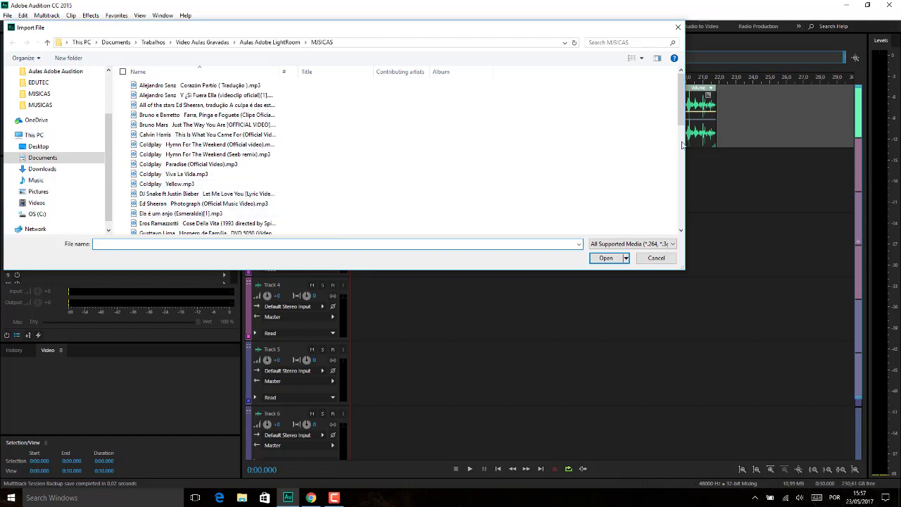
{"action": "scroll", "coordinate": [686, 108], "scroll_direction": "down", "scroll_amount": 3}
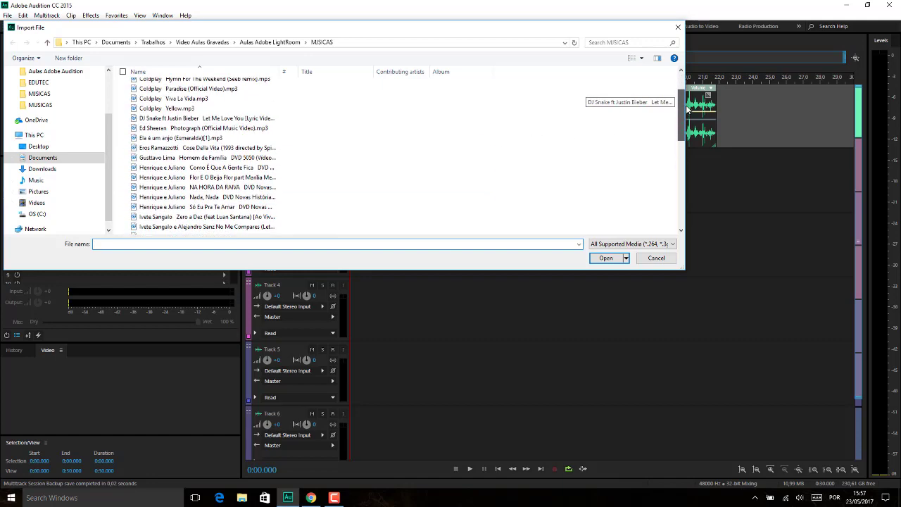
{"action": "scroll", "coordinate": [687, 107], "scroll_direction": "up", "scroll_amount": 2}
{"action": "left_click", "coordinate": [653, 259]}
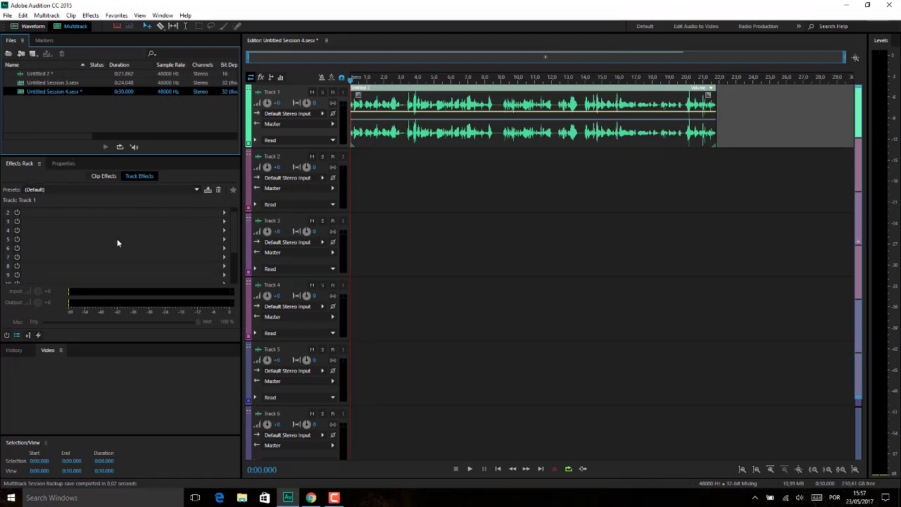
Step: Show the Media Browser and preview the first WAV file in the Imagio CD 04 folder
{"action": "left_click", "coordinate": [160, 16]}
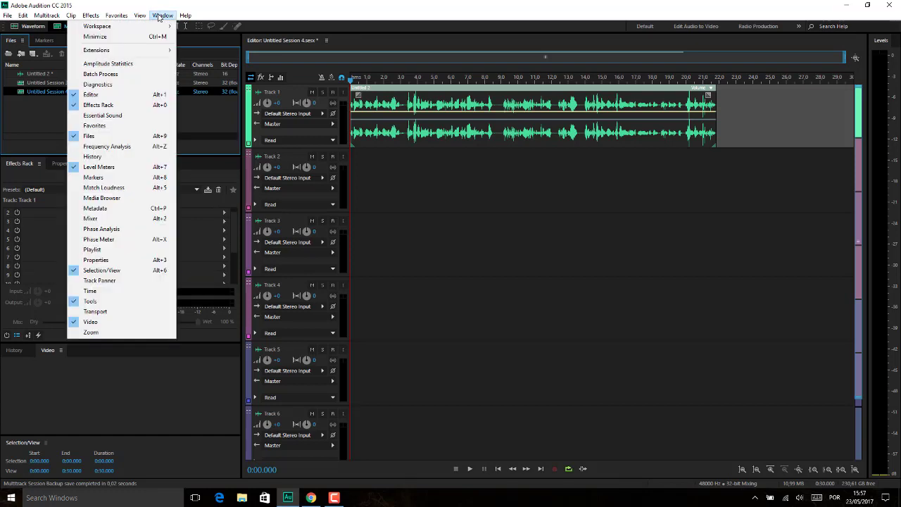
{"action": "left_click", "coordinate": [185, 15]}
{"action": "left_click", "coordinate": [140, 15]}
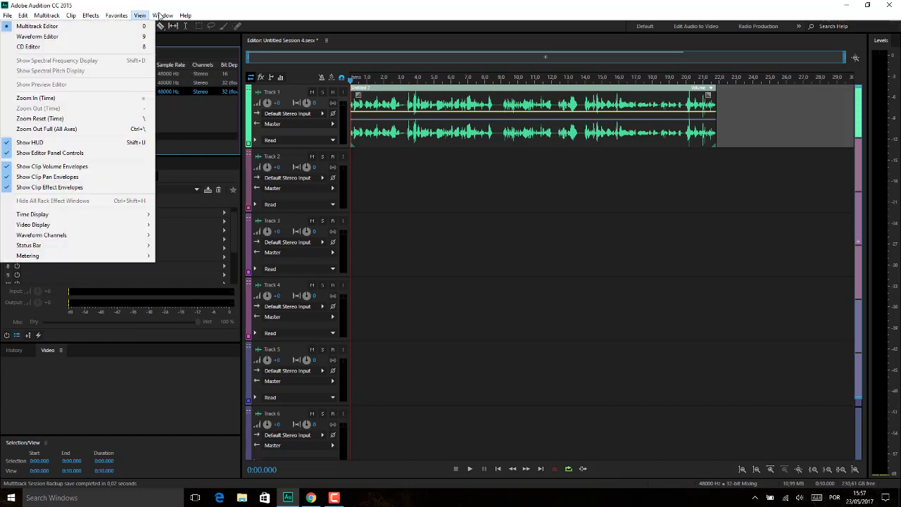
{"action": "mouse_move", "coordinate": [161, 15]}
{"action": "left_click", "coordinate": [136, 197]}
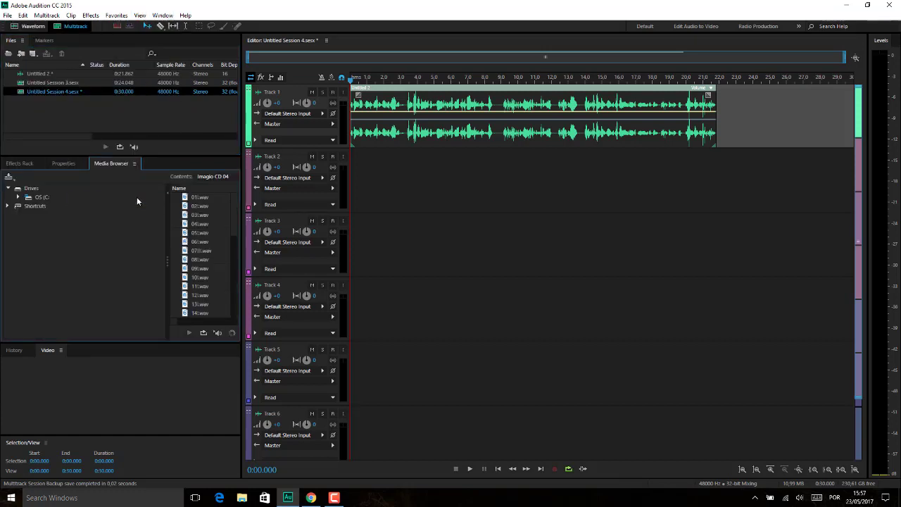
{"action": "left_click", "coordinate": [196, 200]}
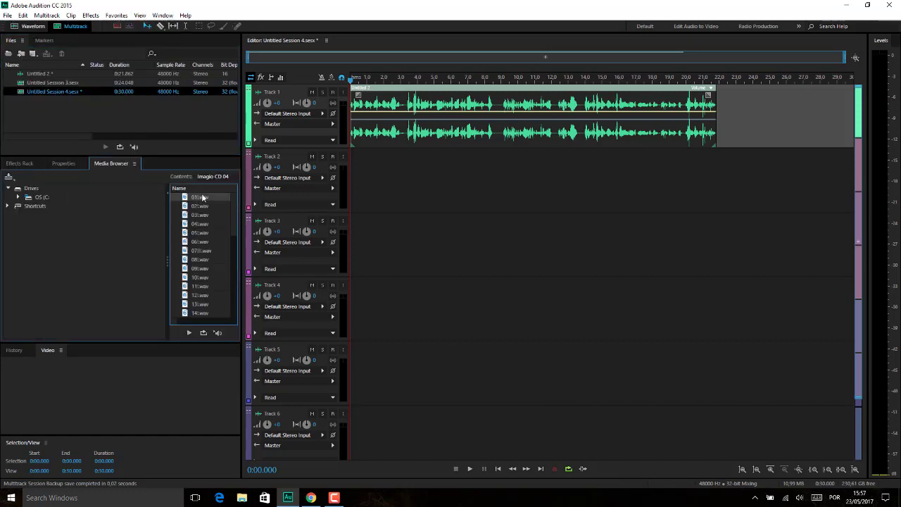
{"action": "left_click", "coordinate": [190, 332]}
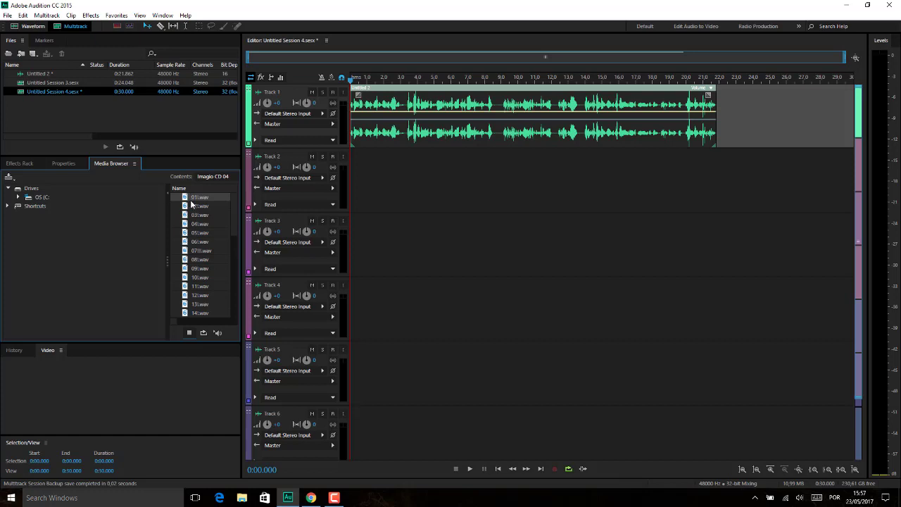
Step: Insert the previewed music file at the start of Track 2, conformed to the session's sample rate, and stop the preview
{"action": "left_click_drag", "start_coordinate": [185, 199], "coordinate": [344, 185]}
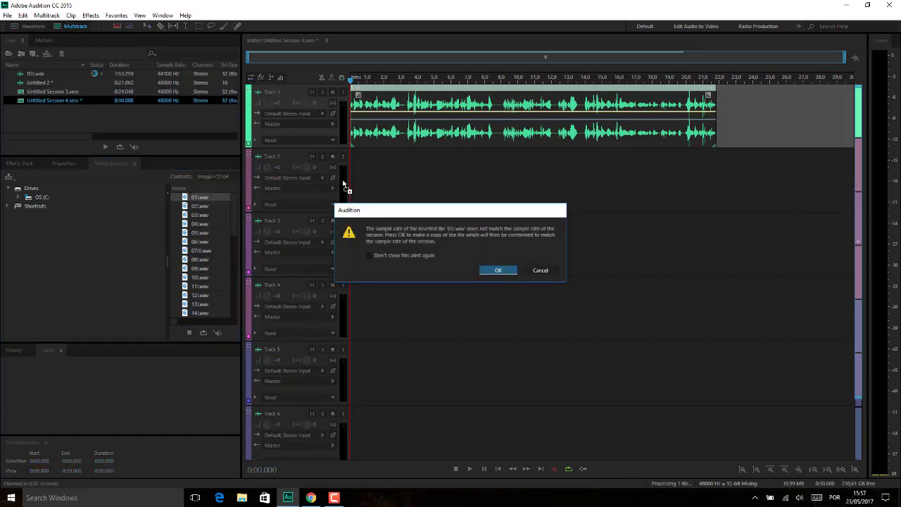
{"action": "left_click", "coordinate": [493, 270]}
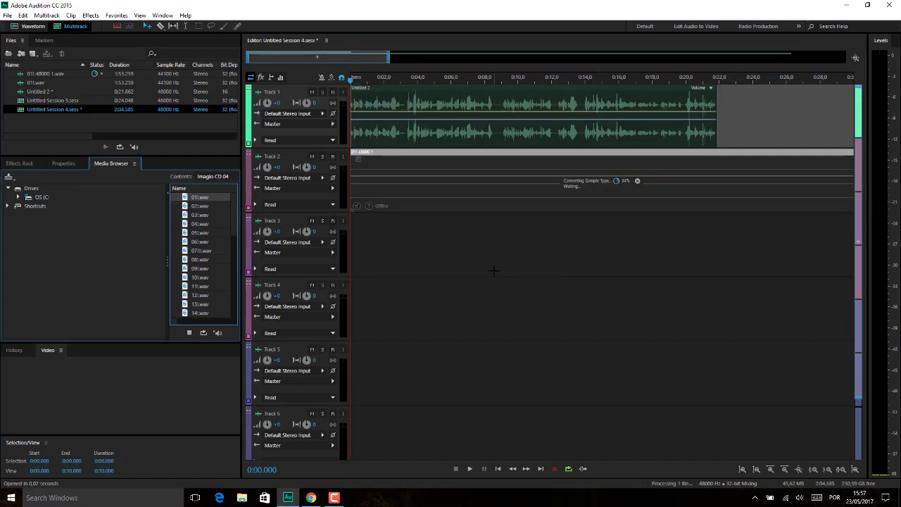
{"action": "left_click", "coordinate": [189, 333]}
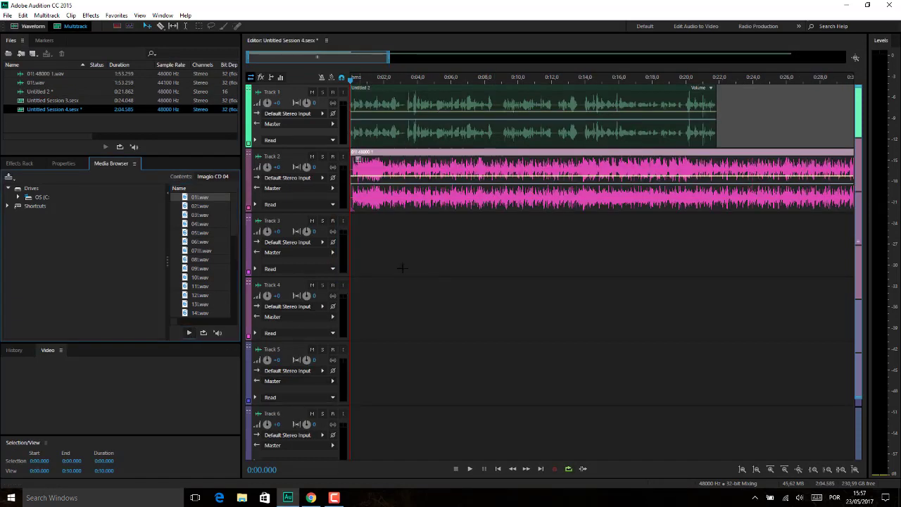
Step: Play the opening of the mix briefly and lower the music clip's volume envelope on Track 2
{"action": "left_click", "coordinate": [355, 197]}
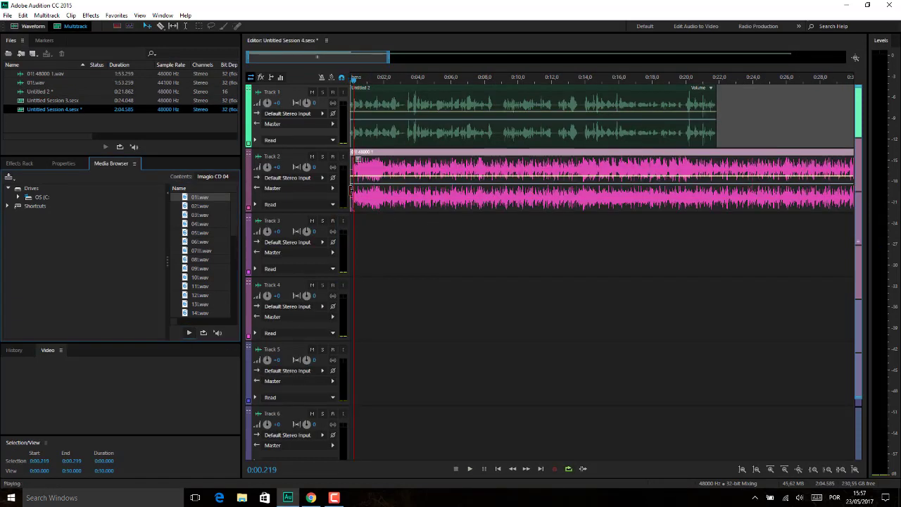
{"action": "key", "text": "space"}
{"action": "key", "text": "space"}
{"action": "left_click_drag", "start_coordinate": [386, 185], "coordinate": [396, 204]}
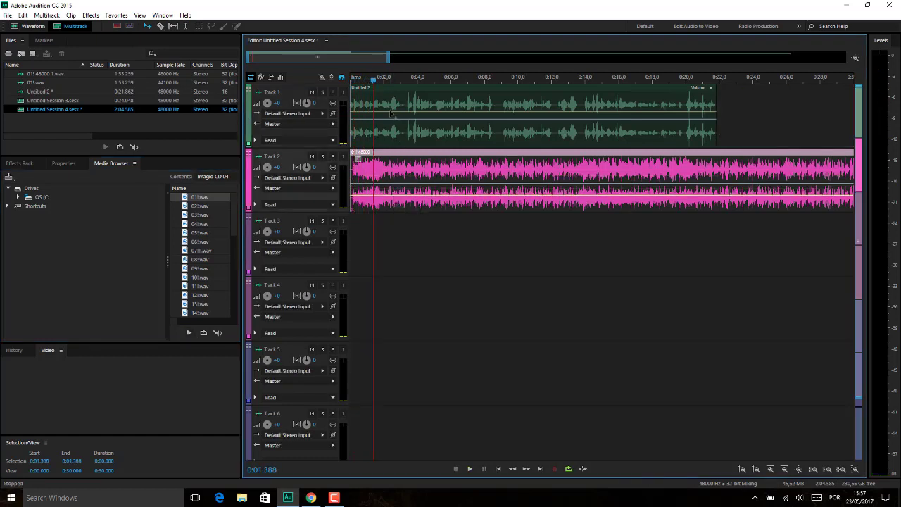
Step: Play the mix and set the volume of Track 1 to +6.9 dB and Track 2 to +0.6 dB
{"action": "left_click", "coordinate": [390, 113]}
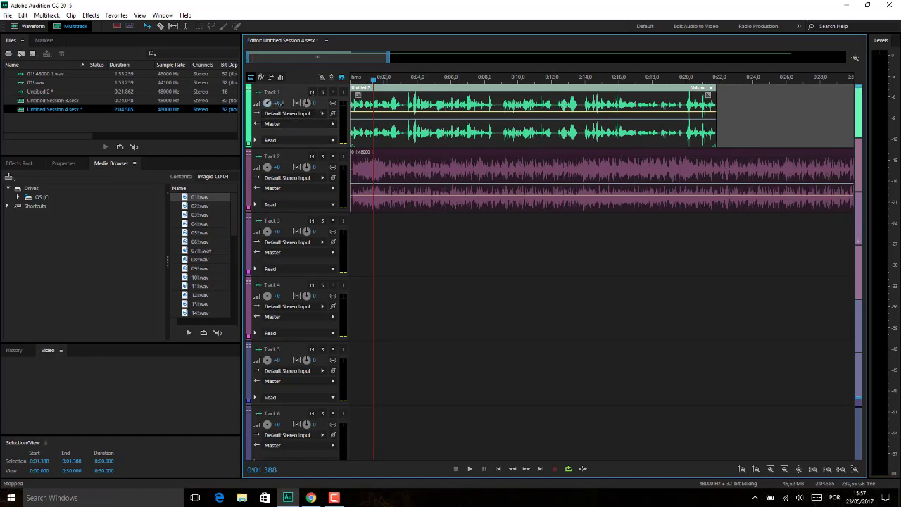
{"action": "key", "text": "space"}
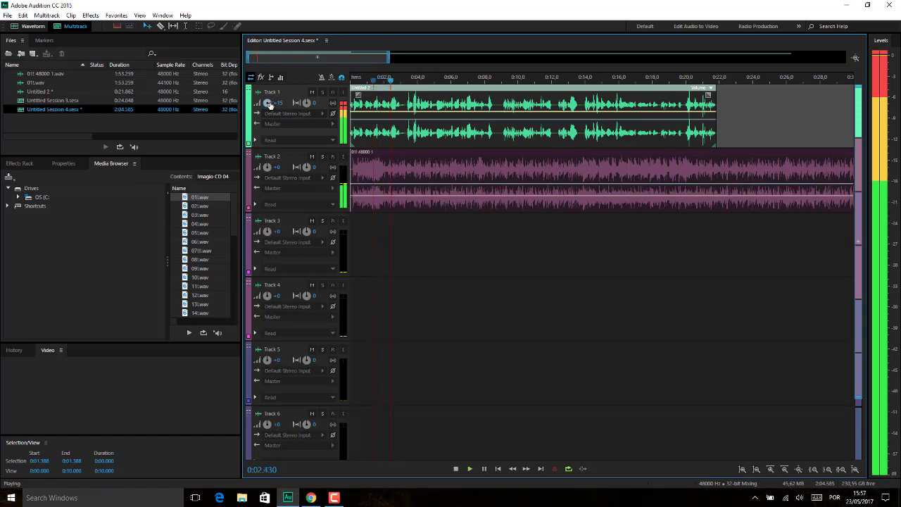
{"action": "left_click_drag", "start_coordinate": [268, 102], "coordinate": [264, 162]}
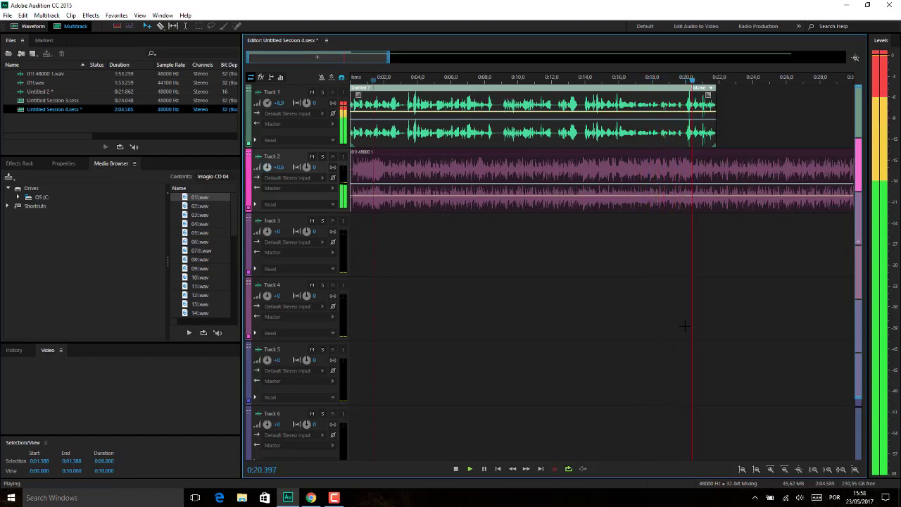
{"action": "key", "text": "space"}
Step: Adjust the system's speaker volume to about 56
{"action": "left_click", "coordinate": [800, 498]}
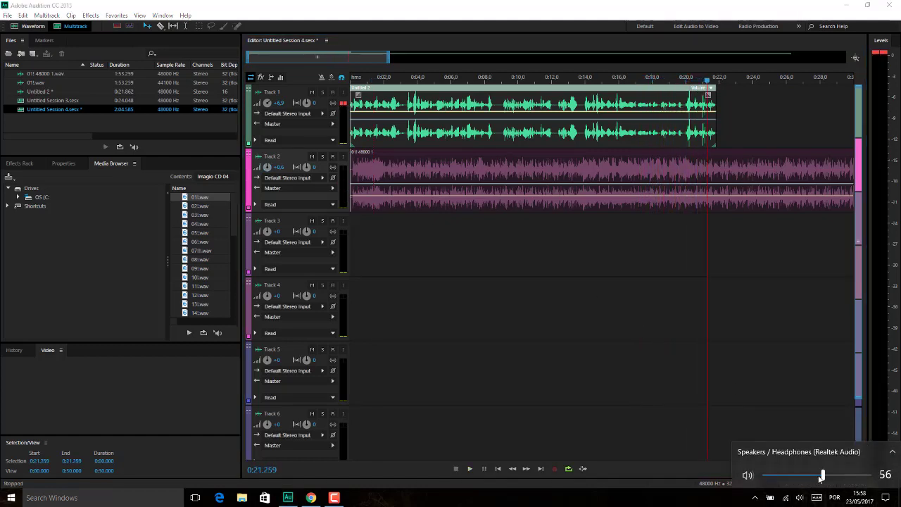
{"action": "left_click", "coordinate": [439, 256]}
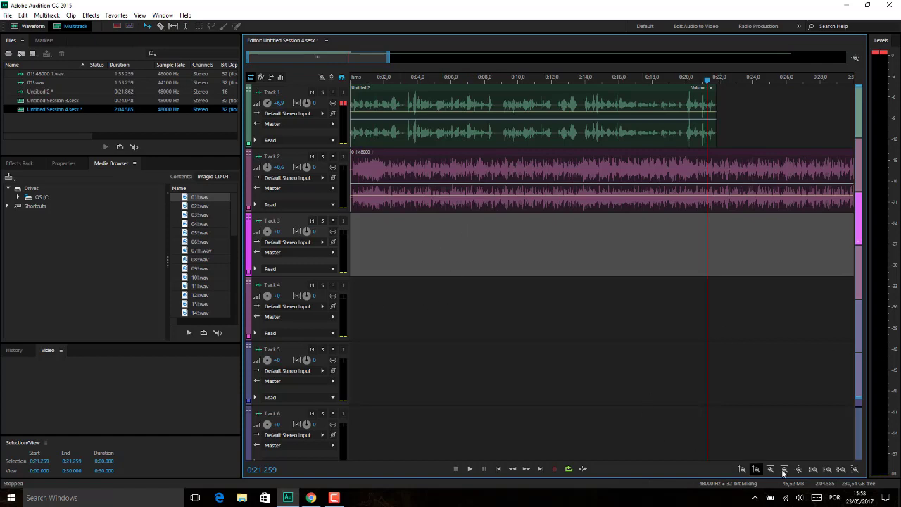
Step: Trim the end of the music clip on Track 2 to line up with the end of the voice clip
{"action": "left_click", "coordinate": [640, 184]}
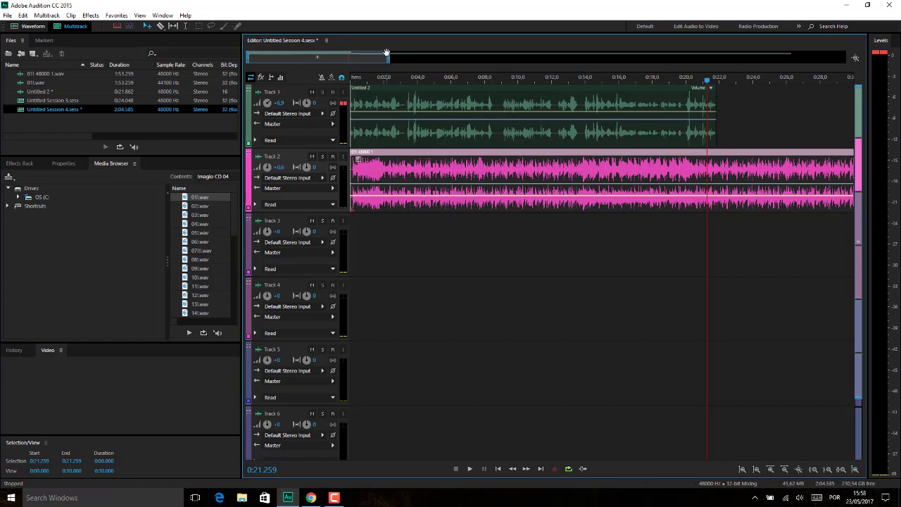
{"action": "left_click_drag", "start_coordinate": [388, 60], "coordinate": [844, 60]}
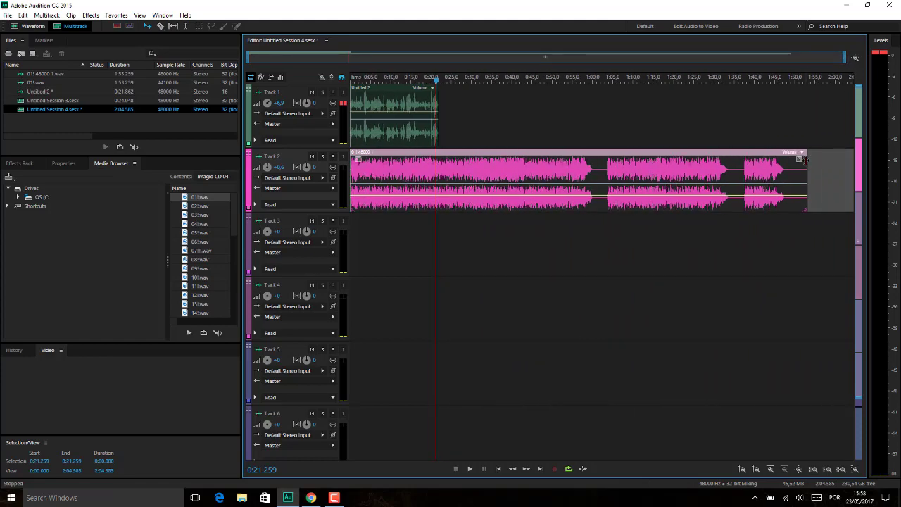
{"action": "left_click_drag", "start_coordinate": [805, 161], "coordinate": [437, 169]}
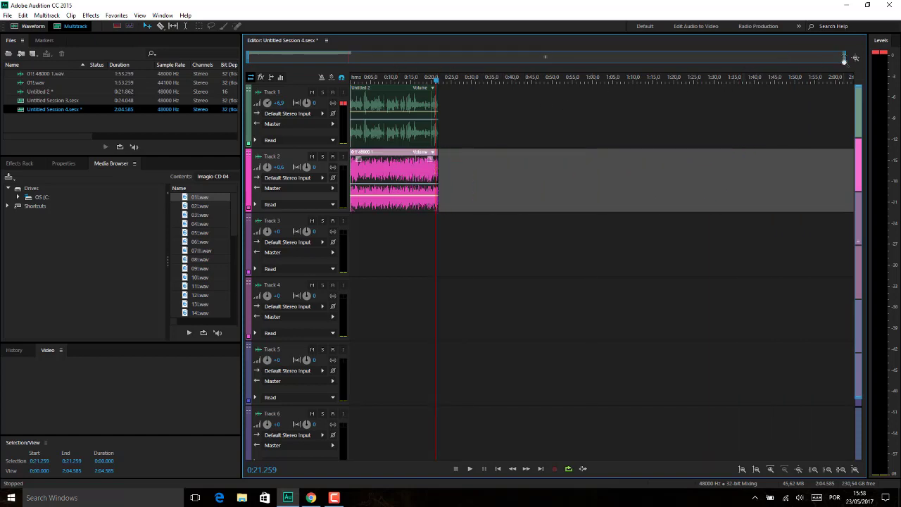
Step: Add a fade-out of about 4 seconds to the end of the music clip and play from about 0:17.378
{"action": "left_click_drag", "start_coordinate": [844, 60], "coordinate": [446, 61]}
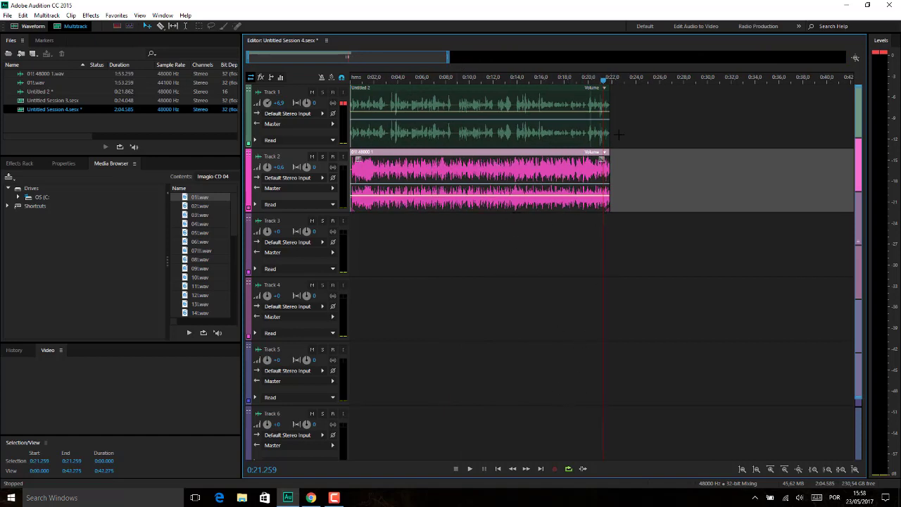
{"action": "left_click_drag", "start_coordinate": [601, 160], "coordinate": [556, 175]}
{"action": "left_click", "coordinate": [552, 134]}
{"action": "left_click", "coordinate": [556, 79]}
{"action": "key", "text": "space"}
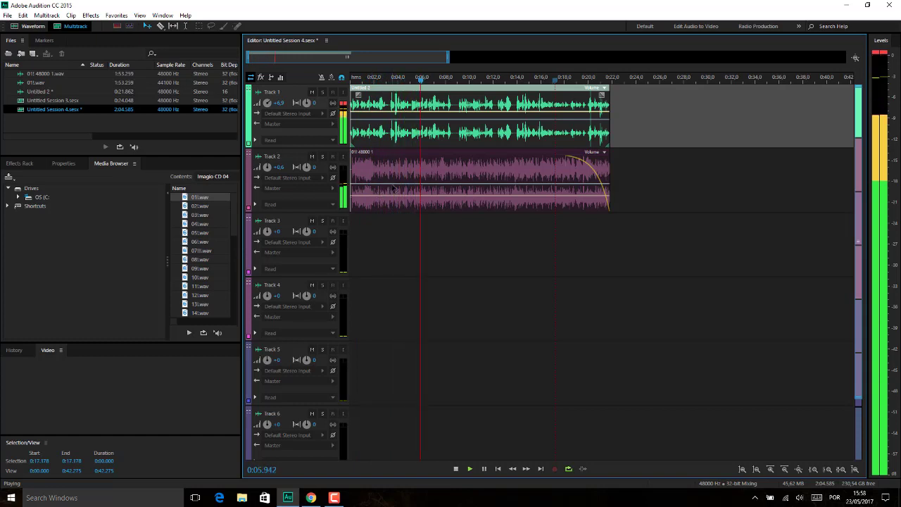
Step: Rebalance the tracks during playback, setting Track 1 to +3.3 dB and Track 2 to +1.8 dB, and stop playback
{"action": "left_click", "coordinate": [316, 177]}
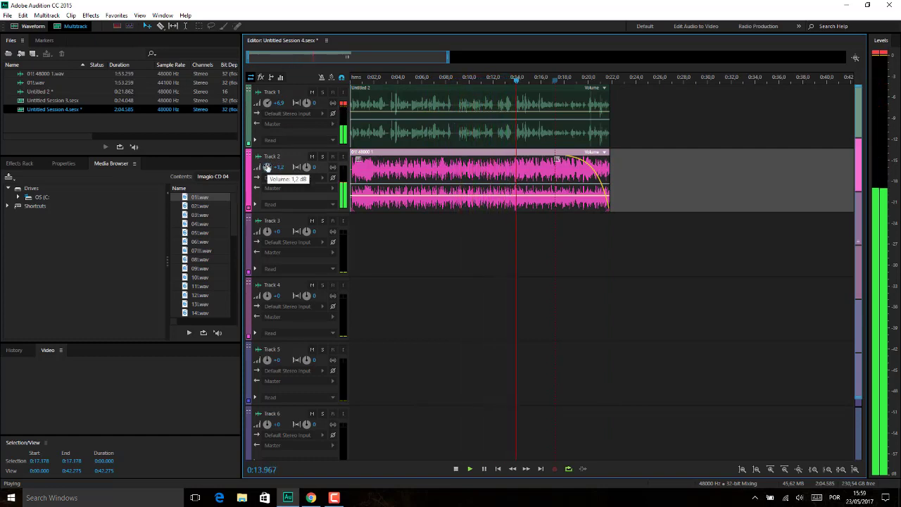
{"action": "mouse_move", "coordinate": [268, 104]}
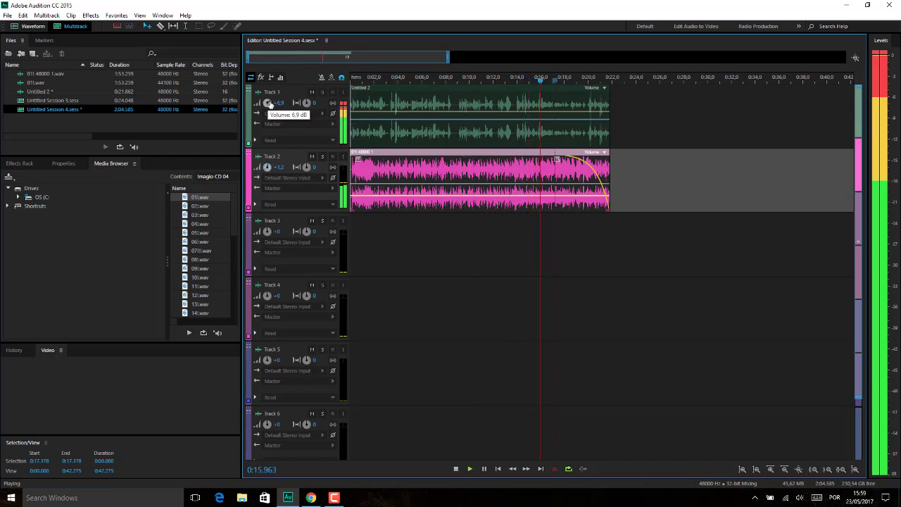
{"action": "left_click_drag", "start_coordinate": [268, 104], "coordinate": [278, 129]}
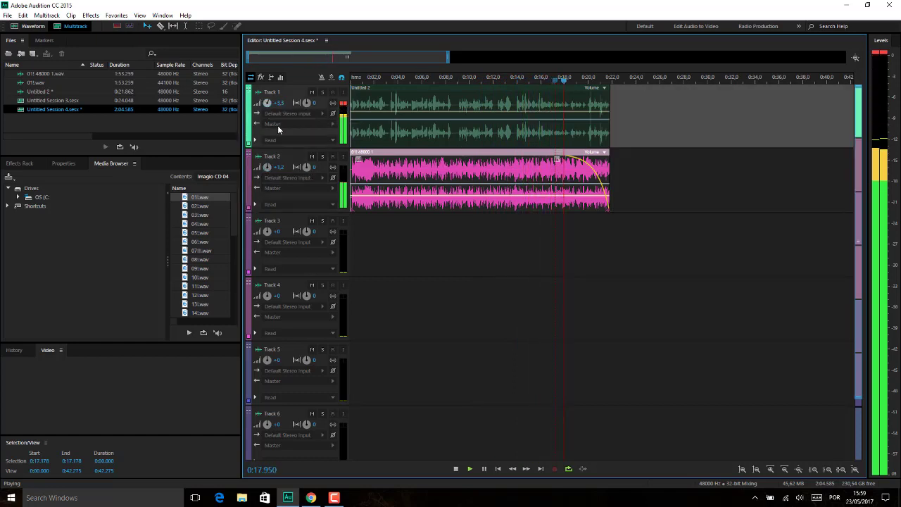
{"action": "left_click_drag", "start_coordinate": [268, 167], "coordinate": [268, 167]}
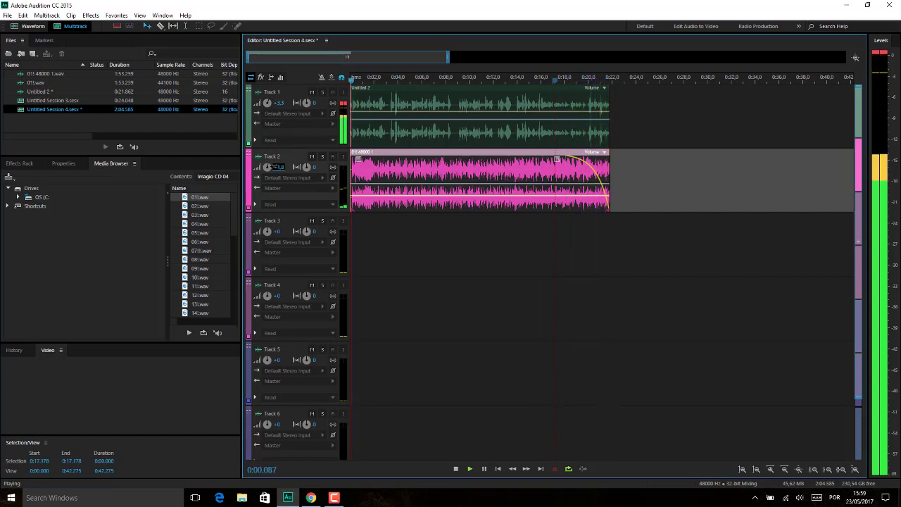
{"action": "key", "text": "space"}
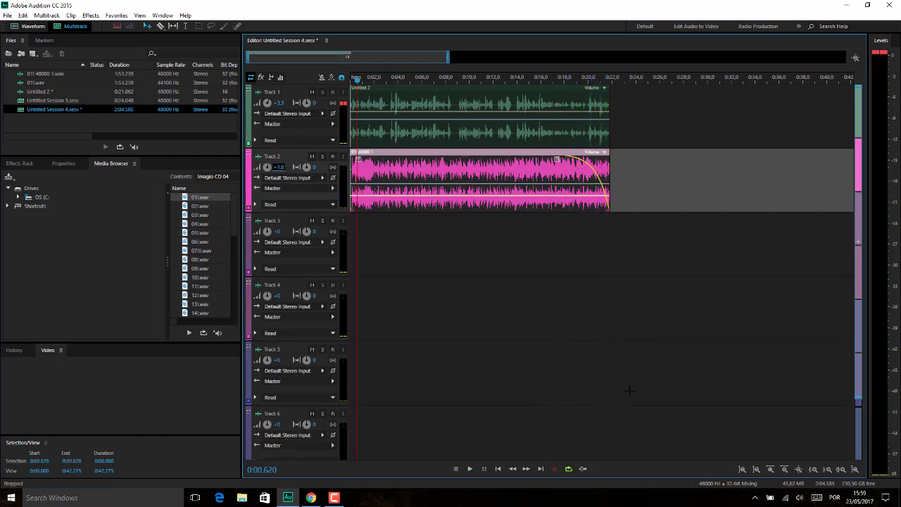
Step: Split the voice clip on Track 1 at just under 9 seconds with the Razor tool
{"action": "left_click", "coordinate": [498, 132]}
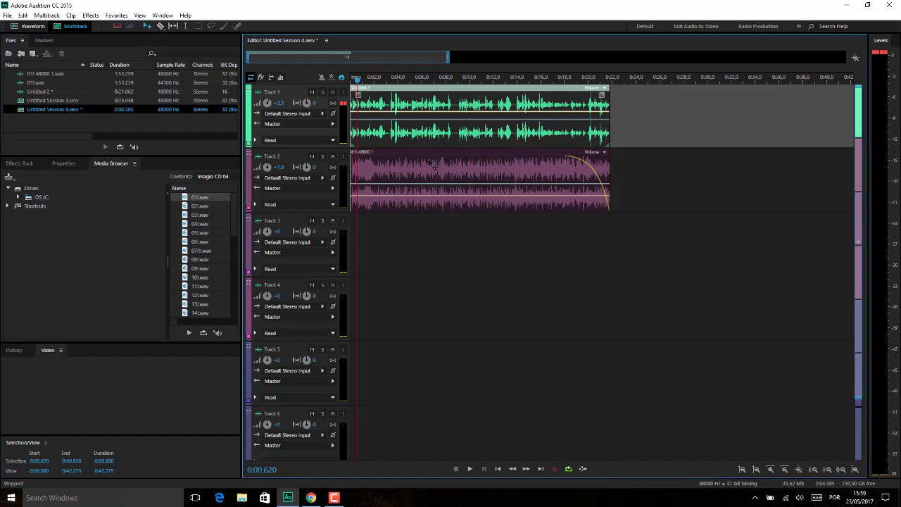
{"action": "left_click", "coordinate": [159, 27]}
{"action": "left_click", "coordinate": [455, 107]}
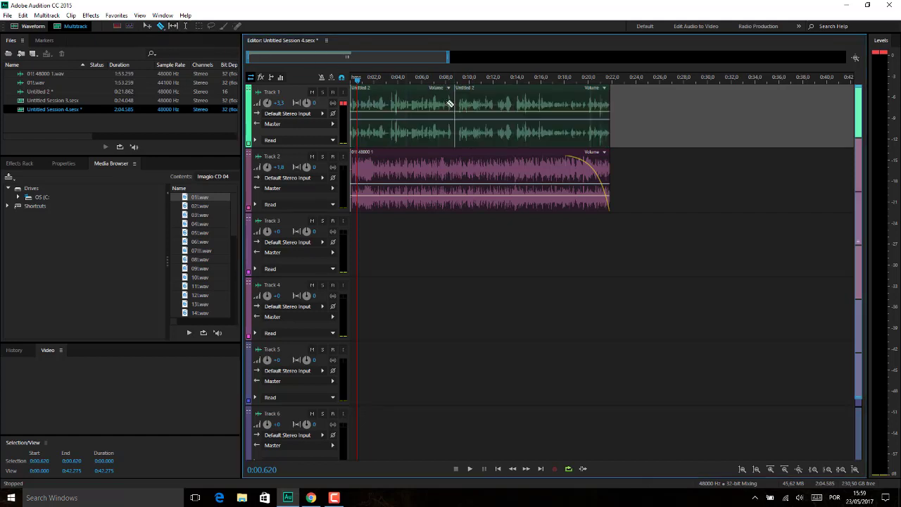
Step: Try overlapping the two voice clip halves on Track 1 into a crossfade, and undo the overlap
{"action": "left_click", "coordinate": [173, 26]}
{"action": "left_click_drag", "start_coordinate": [457, 104], "coordinate": [481, 104]}
{"action": "left_click", "coordinate": [427, 114]}
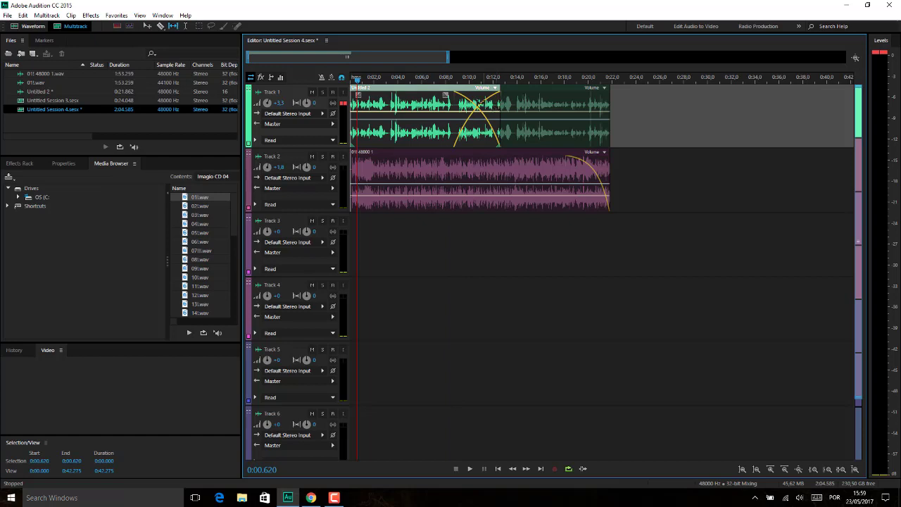
{"action": "key", "text": "ctrl+z"}
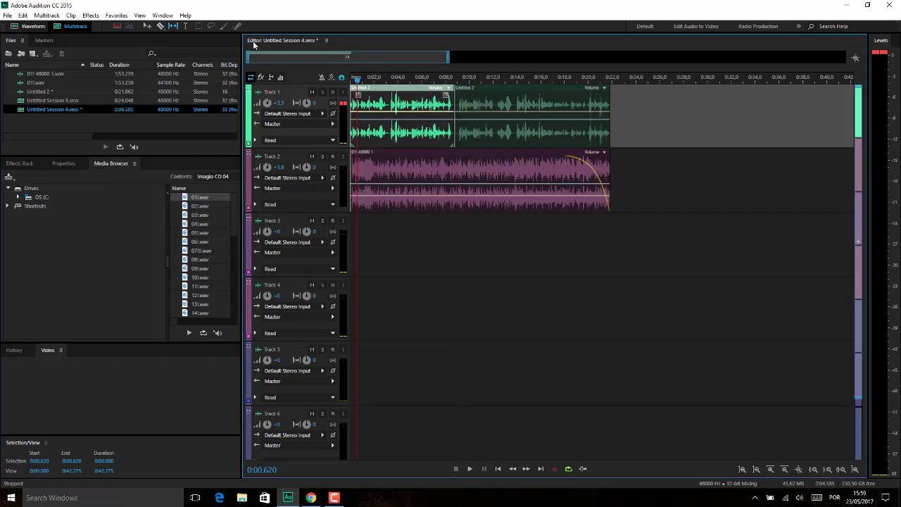
{"action": "left_click", "coordinate": [643, 120]}
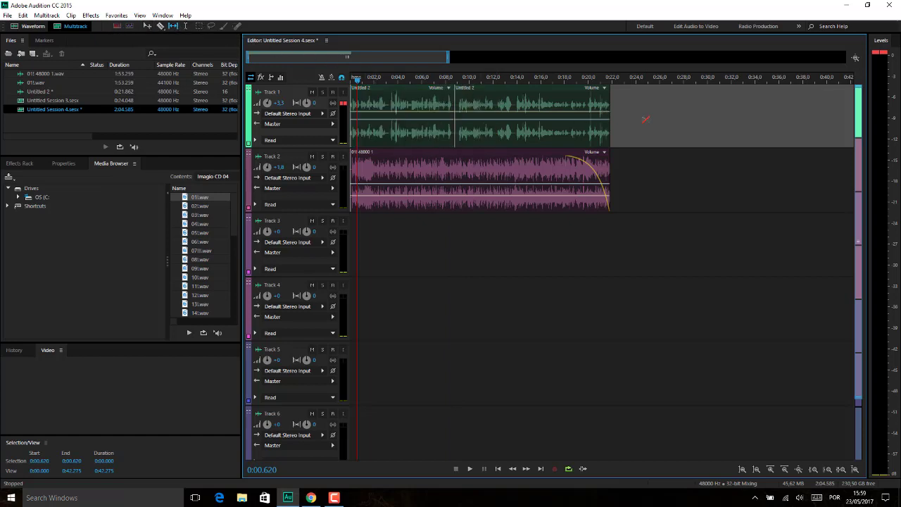
Step: Play the multitrack session from near the start to hear the split voice clip with the music, and stop playback
{"action": "key", "text": "space"}
{"action": "left_click", "coordinate": [352, 80]}
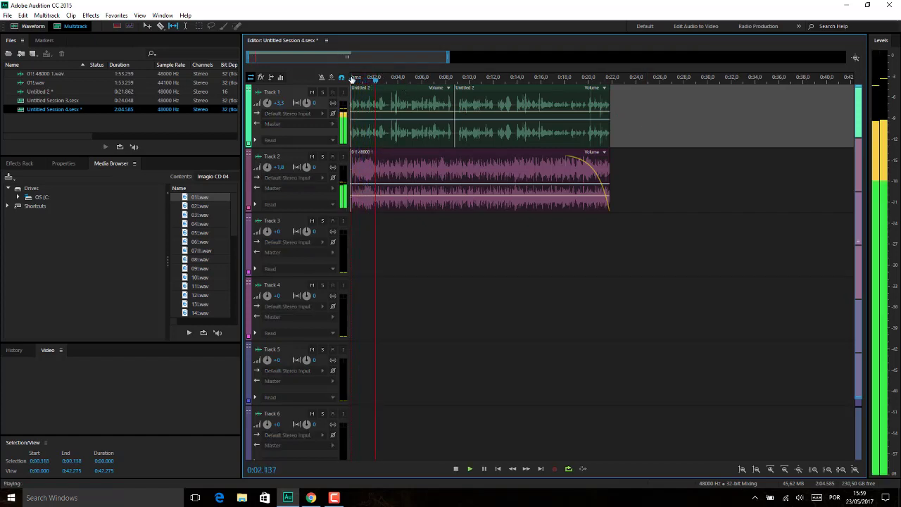
{"action": "key", "text": "space"}
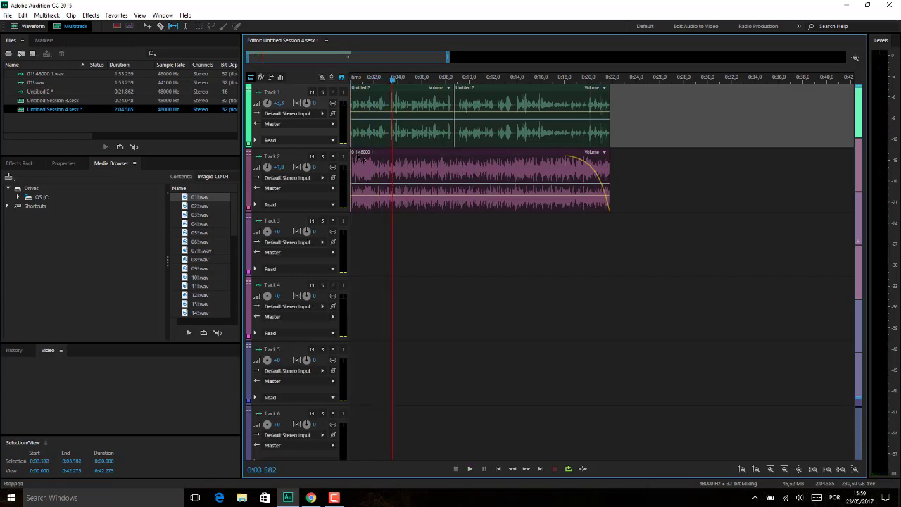
Step: Try deleting the music clip from Track 2, and undo the deletion
{"action": "left_click", "coordinate": [365, 171]}
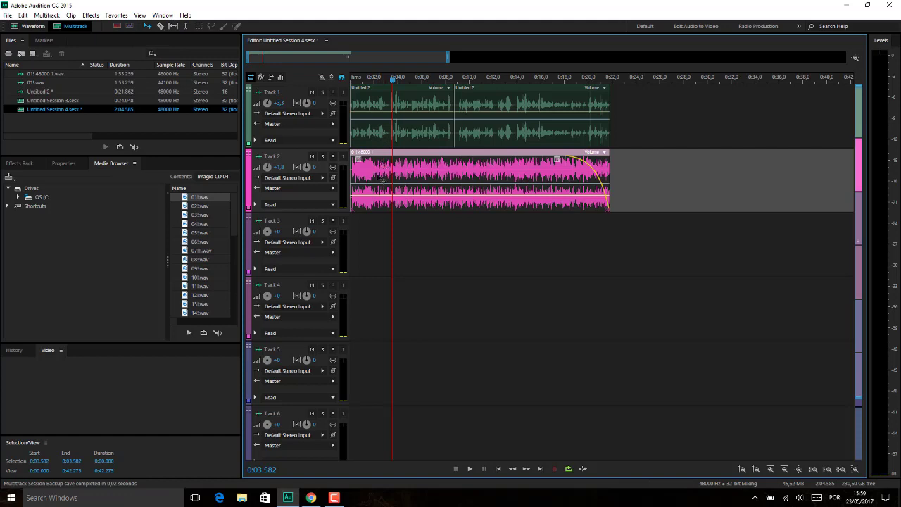
{"action": "key", "text": "Delete"}
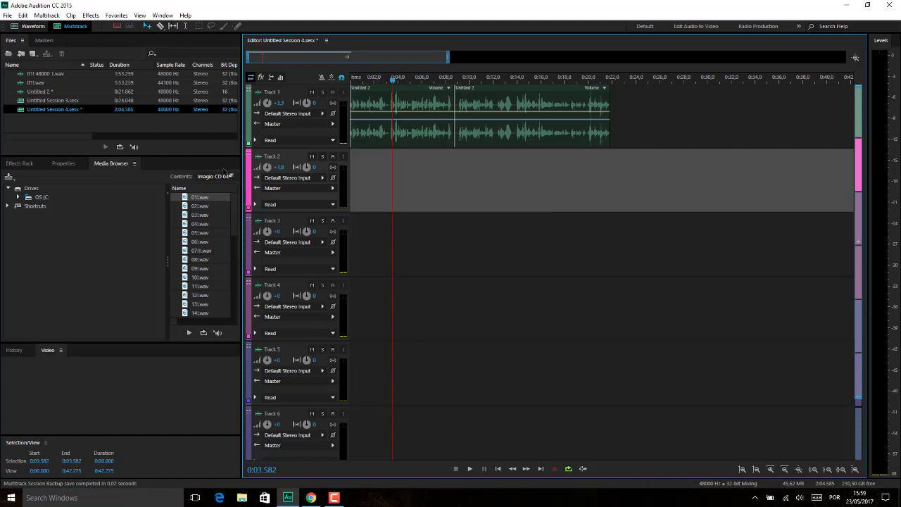
{"action": "key", "text": "ctrl+z"}
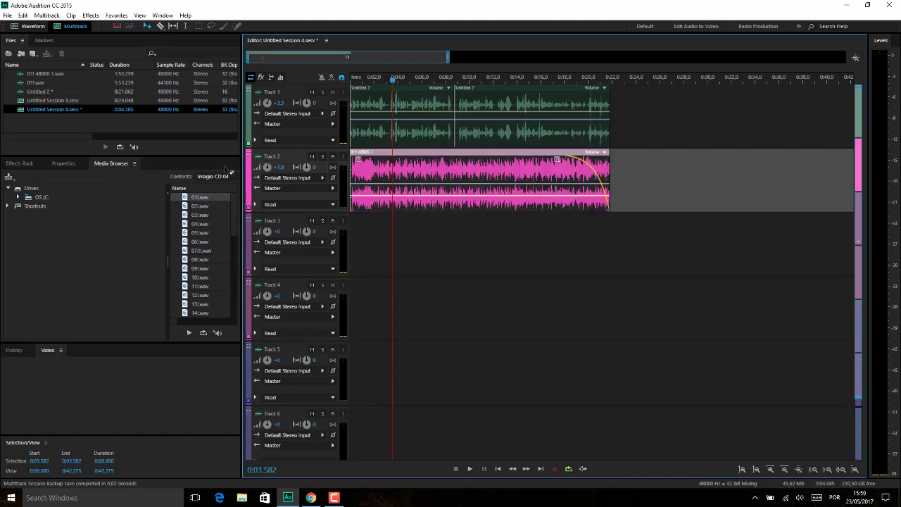
Step: Preview the 04 WAV file from Imagio CD 04 and insert it at the start of Track 3, accepting a copy conformed to the session's sample rate
{"action": "left_click", "coordinate": [198, 225]}
{"action": "left_click", "coordinate": [189, 333]}
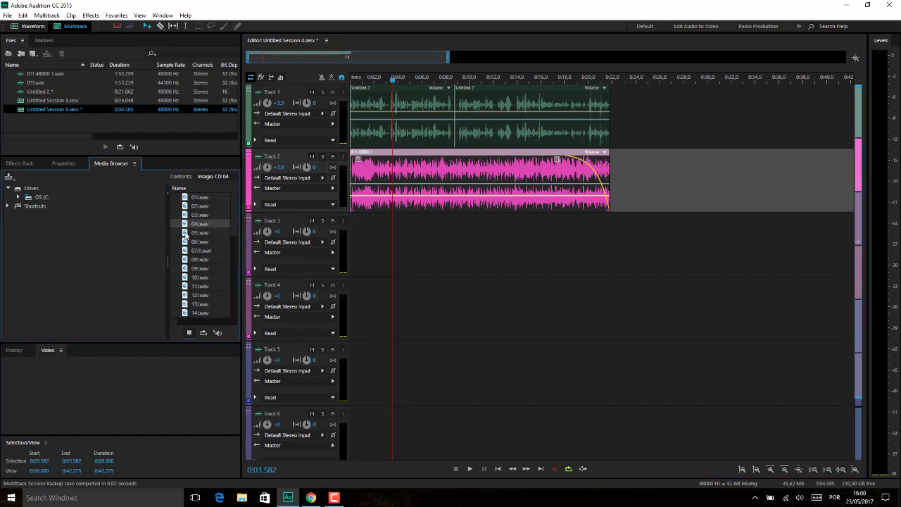
{"action": "left_click_drag", "start_coordinate": [184, 223], "coordinate": [351, 225]}
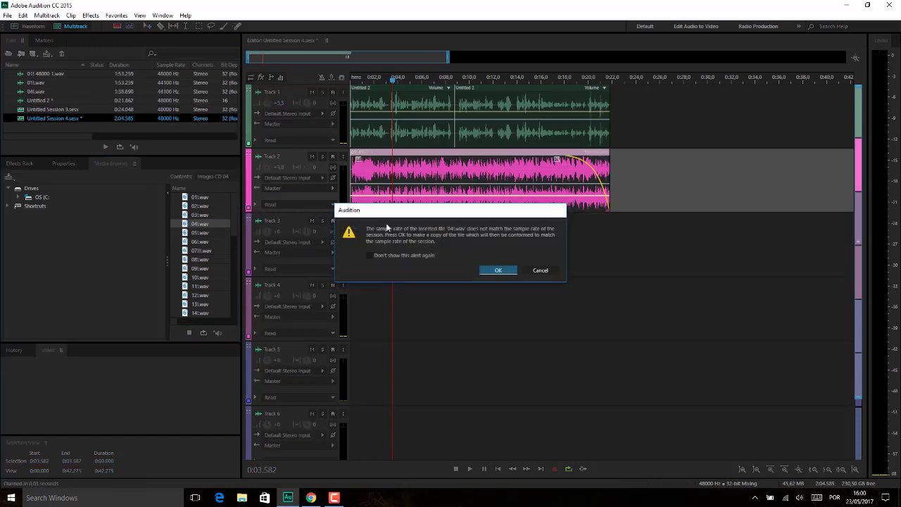
{"action": "left_click", "coordinate": [498, 270]}
{"action": "left_click", "coordinate": [190, 334]}
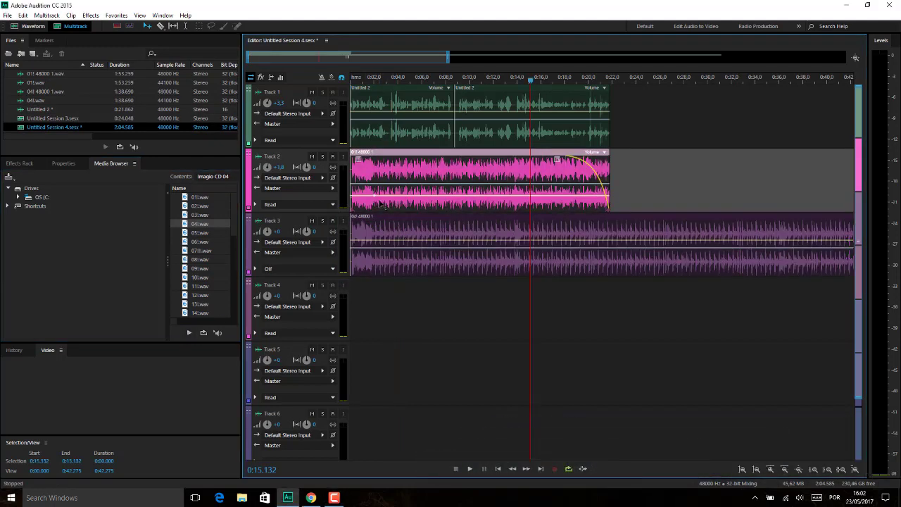
Step: Play the session from about 0:02.560 to hear the voice with both music tracks, and stop playback
{"action": "left_click", "coordinate": [381, 82]}
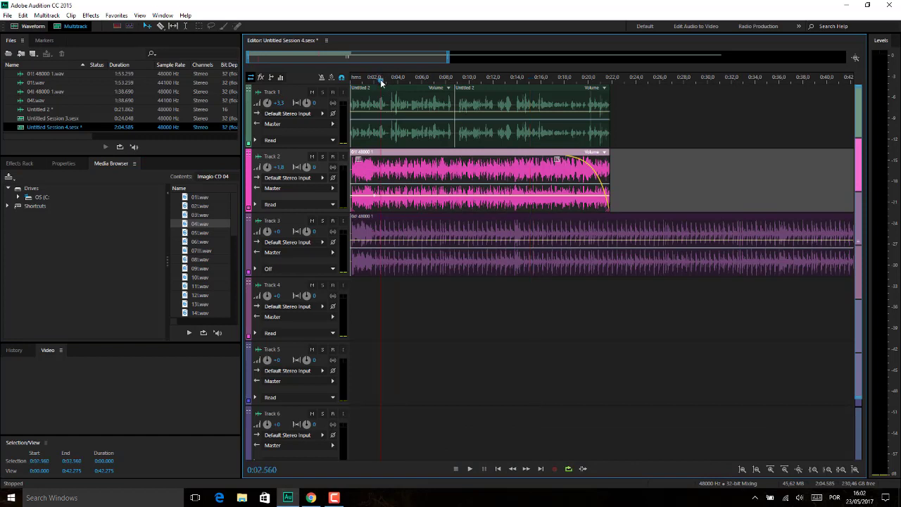
{"action": "key", "text": "space"}
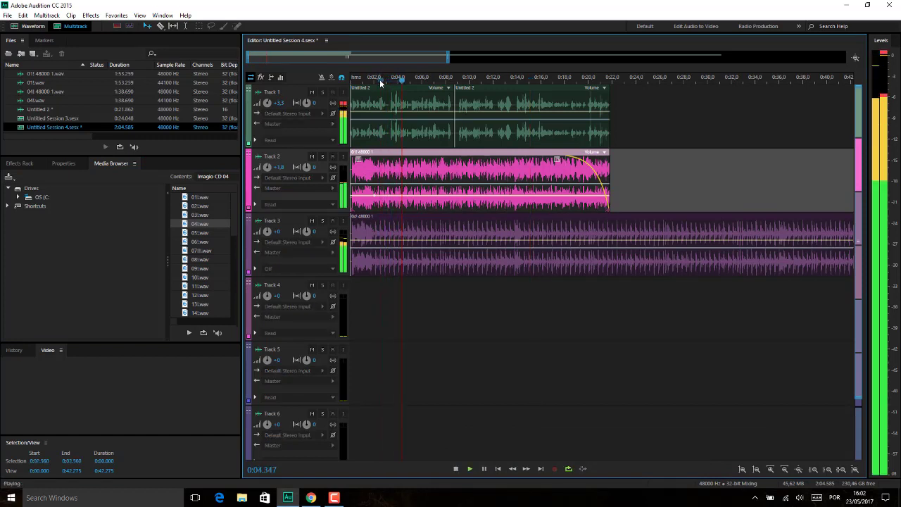
{"action": "key", "text": "space"}
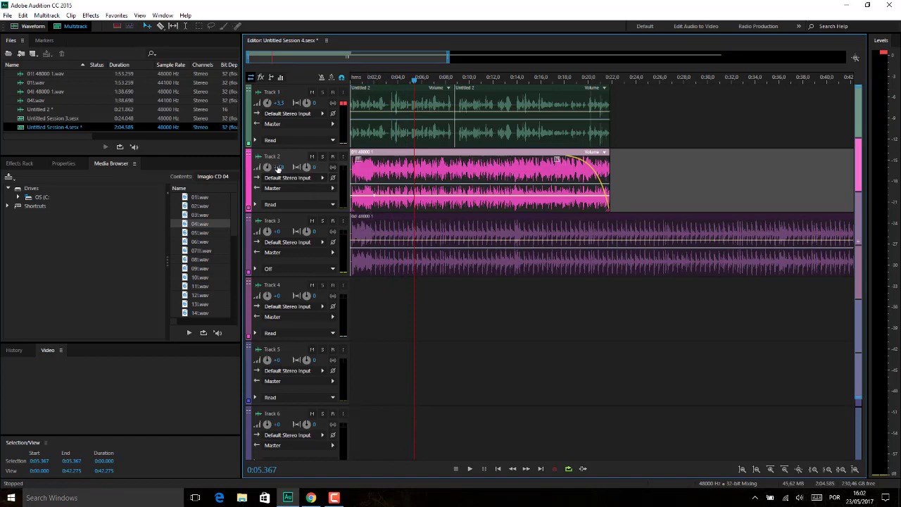
Step: Lower Track 2's volume to -126 dB and play the session to hear only the voice and the Track 3 music
{"action": "key", "text": "space"}
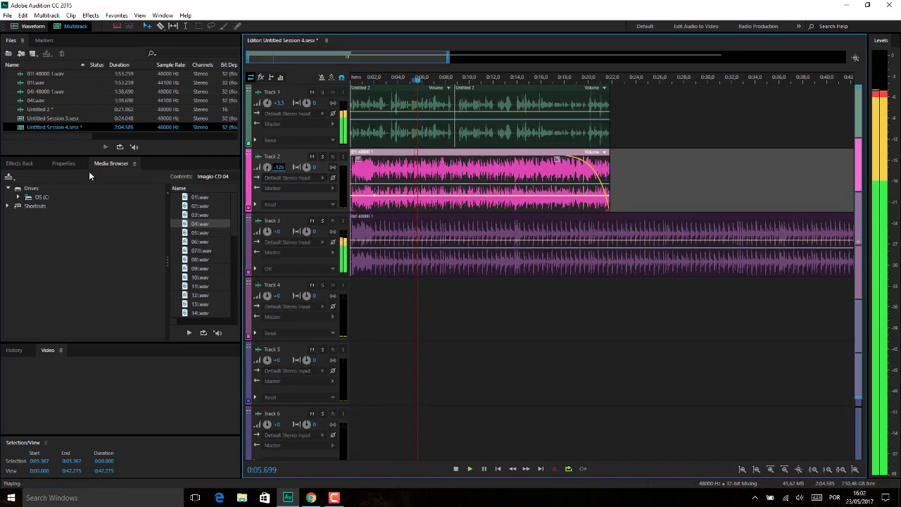
{"action": "key", "text": "space"}
{"action": "left_click", "coordinate": [334, 242]}
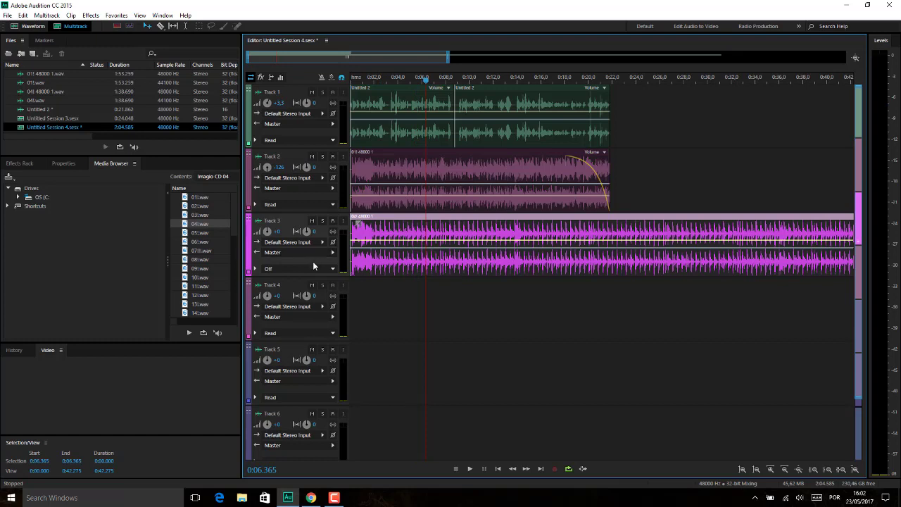
{"action": "key", "text": "space"}
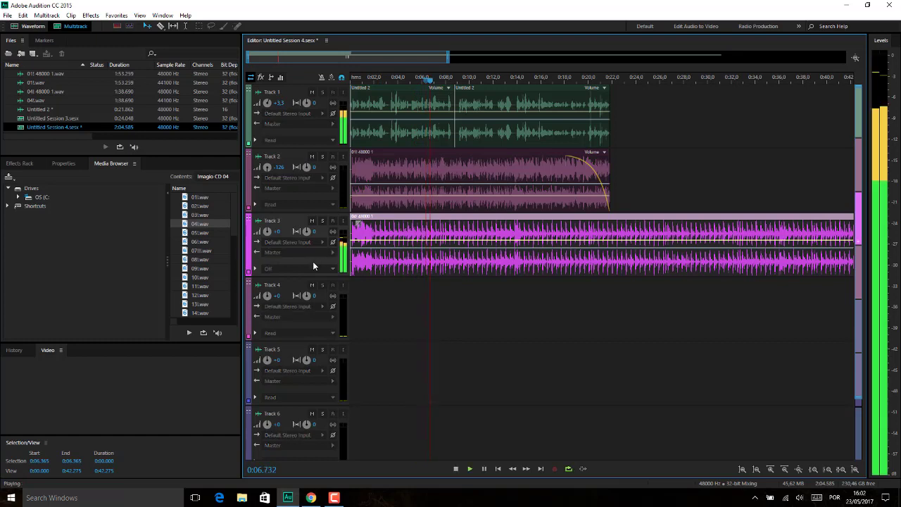
{"action": "key", "text": "space"}
Step: Try playing the session with the Track 2 music clip deleted, and undo that deletion
{"action": "left_click", "coordinate": [380, 202]}
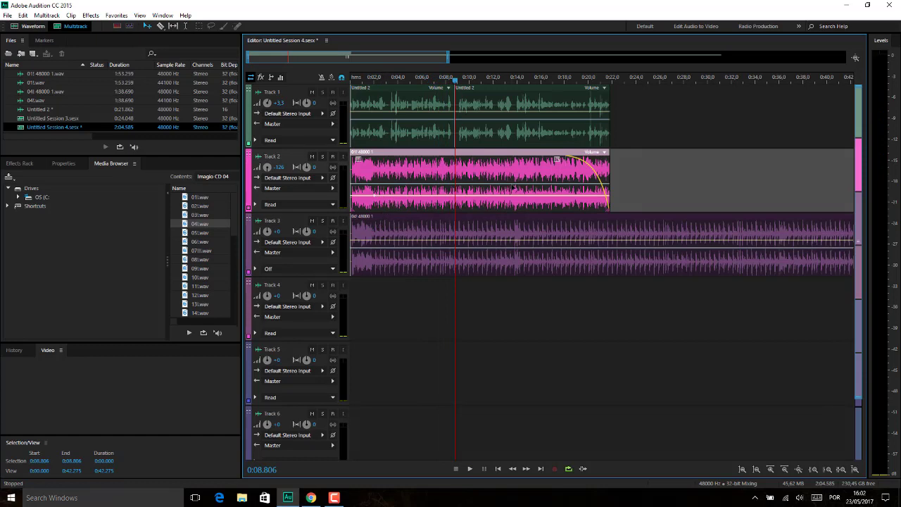
{"action": "key", "text": "Delete"}
{"action": "key", "text": "space"}
{"action": "key", "text": "space"}
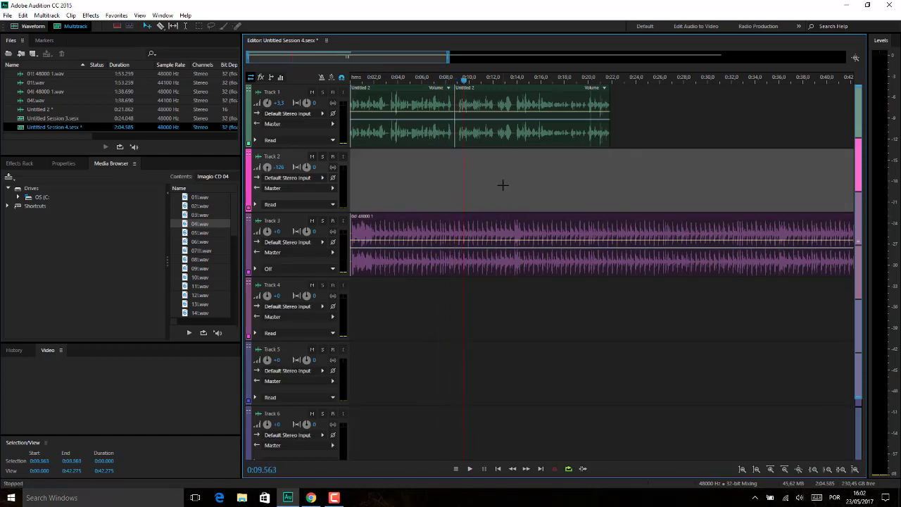
{"action": "key", "text": "ctrl+z"}
Step: Raise Track 2's volume to -0.3 dB while listening to the mix with both music clips
{"action": "left_click", "coordinate": [405, 232]}
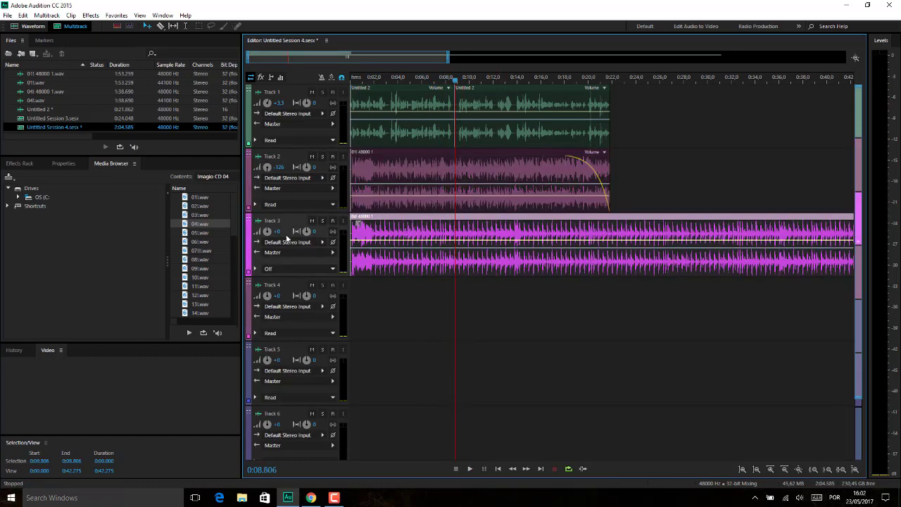
{"action": "left_click_drag", "start_coordinate": [285, 172], "coordinate": [280, 173]}
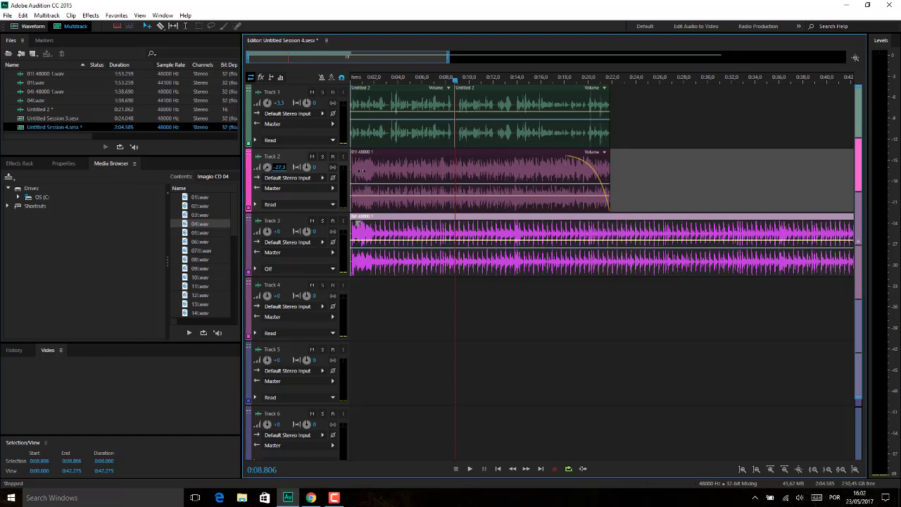
{"action": "key", "text": "space"}
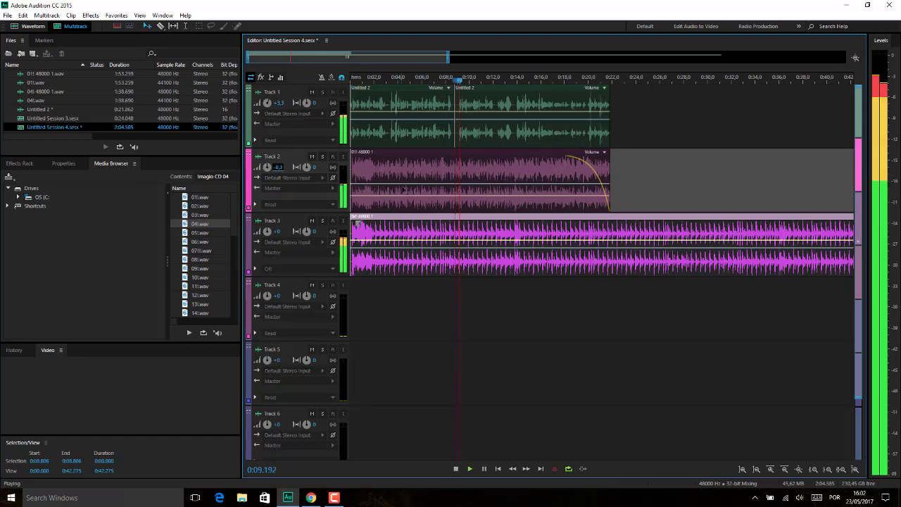
{"action": "left_click", "coordinate": [414, 204]}
{"action": "key", "text": "space"}
Step: Delete the music clip from Track 3 and play the remaining voice and Track 2 music briefly
{"action": "left_click", "coordinate": [378, 242]}
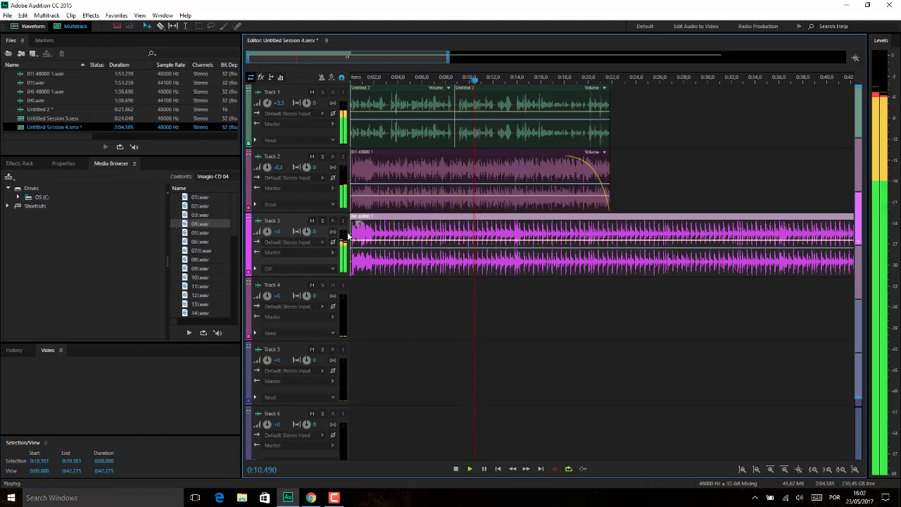
{"action": "key", "text": "space"}
{"action": "key", "text": "Delete"}
{"action": "key", "text": "space"}
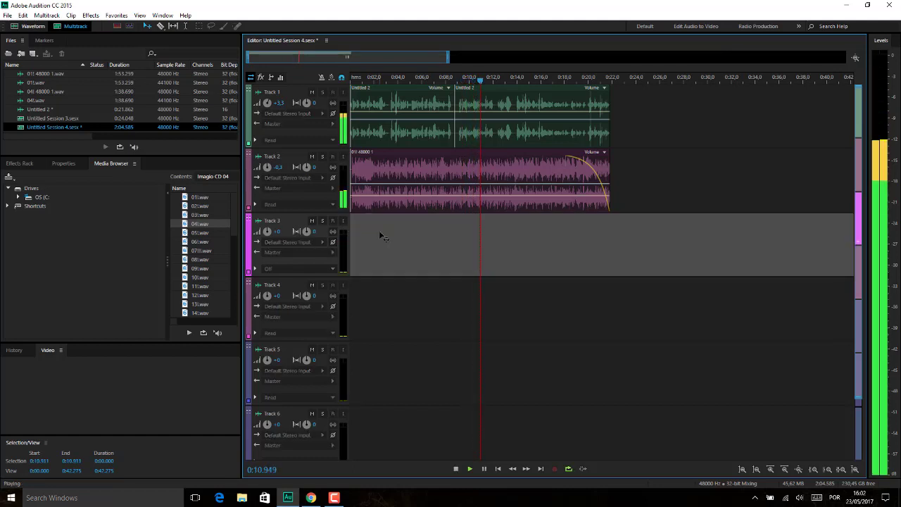
{"action": "key", "text": "space"}
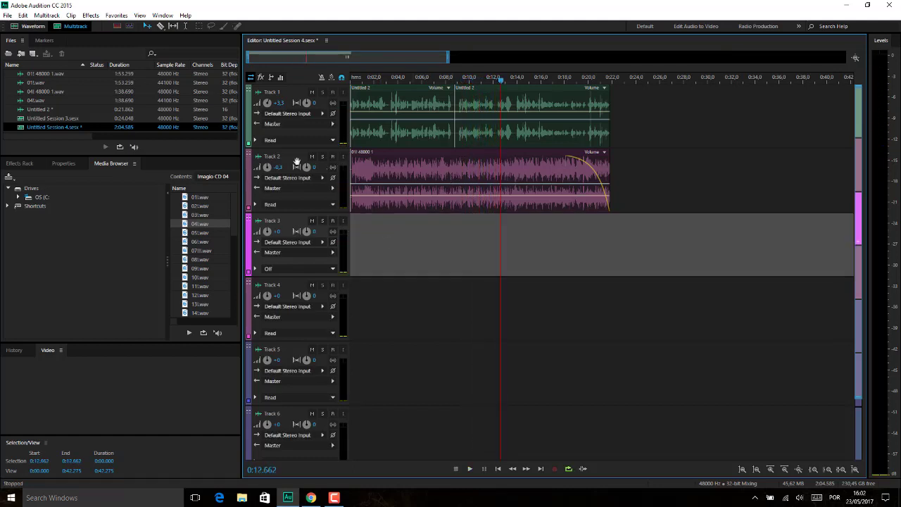
Step: Set Track 2's volume to +4.5 dB, select its music clip and listen to the mix briefly
{"action": "left_click_drag", "start_coordinate": [282, 167], "coordinate": [288, 164]}
{"action": "left_click", "coordinate": [371, 167]}
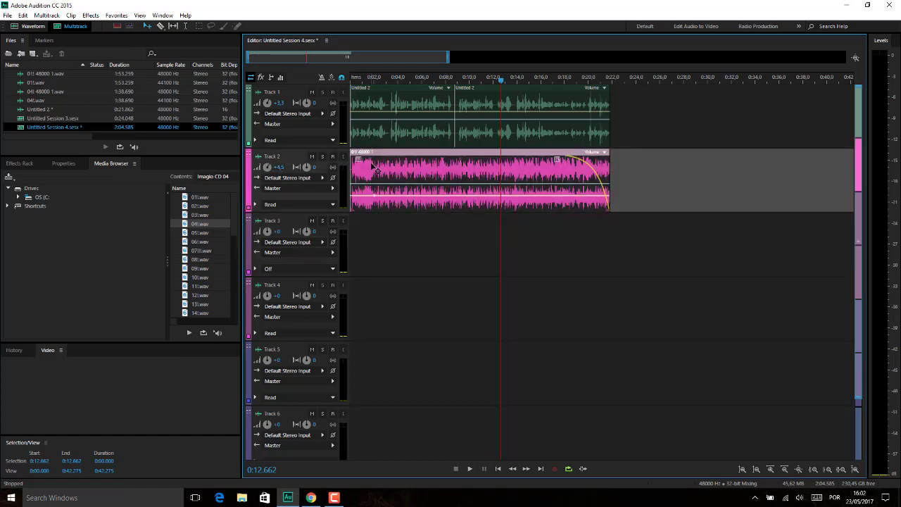
{"action": "key", "text": "space"}
{"action": "key", "text": "space"}
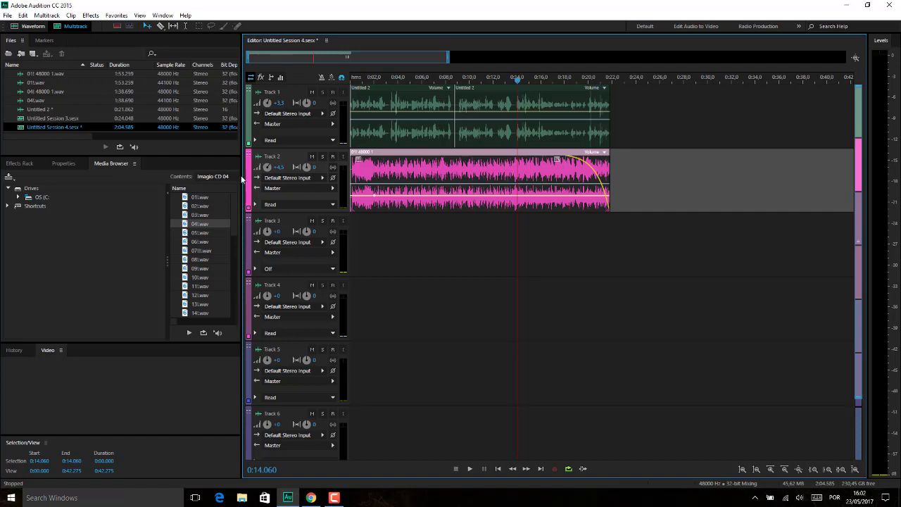
Step: Insert the 06 WAV file from Imagio CD 04 at the start of Track 3, accepting a copy conformed to the session's sample rate
{"action": "left_click_drag", "start_coordinate": [185, 245], "coordinate": [353, 243]}
{"action": "left_click", "coordinate": [485, 269]}
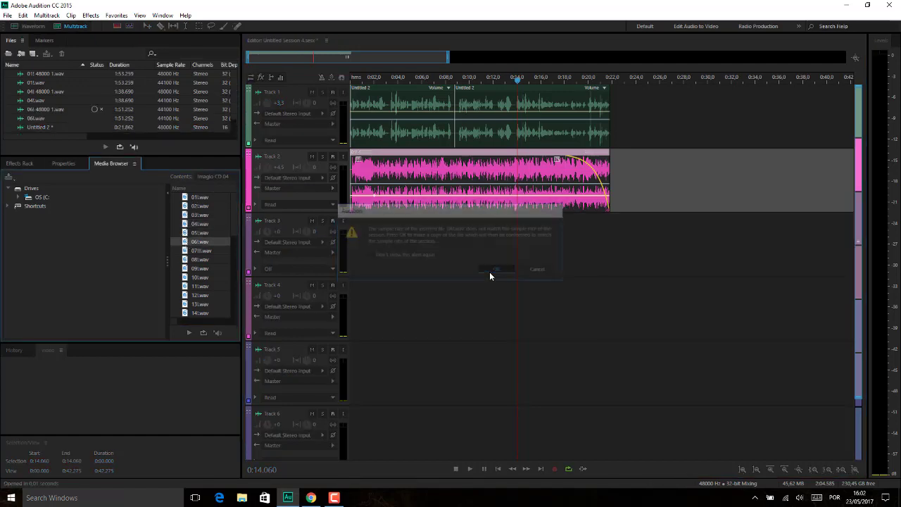
Step: Try collapsing Track 2 to its minimum height and expanding it again
{"action": "left_click", "coordinate": [259, 157]}
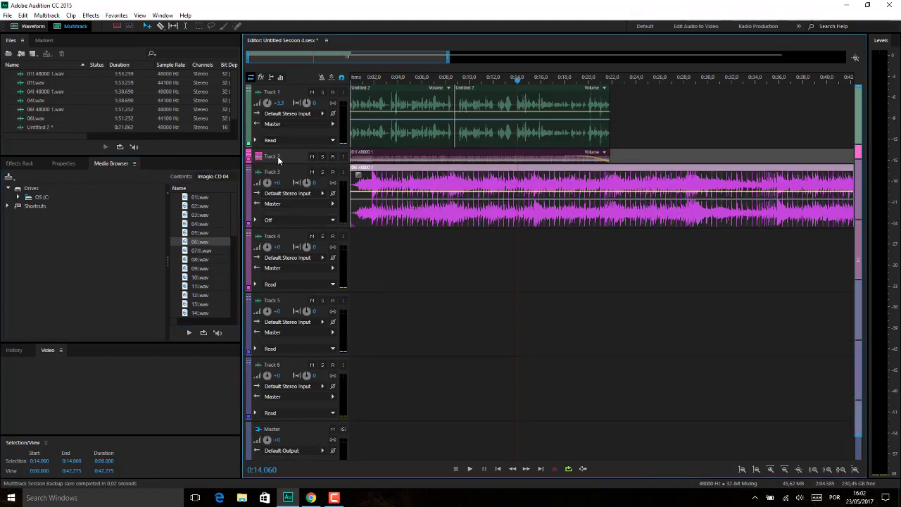
{"action": "left_click", "coordinate": [259, 157]}
{"action": "left_click", "coordinate": [259, 157]}
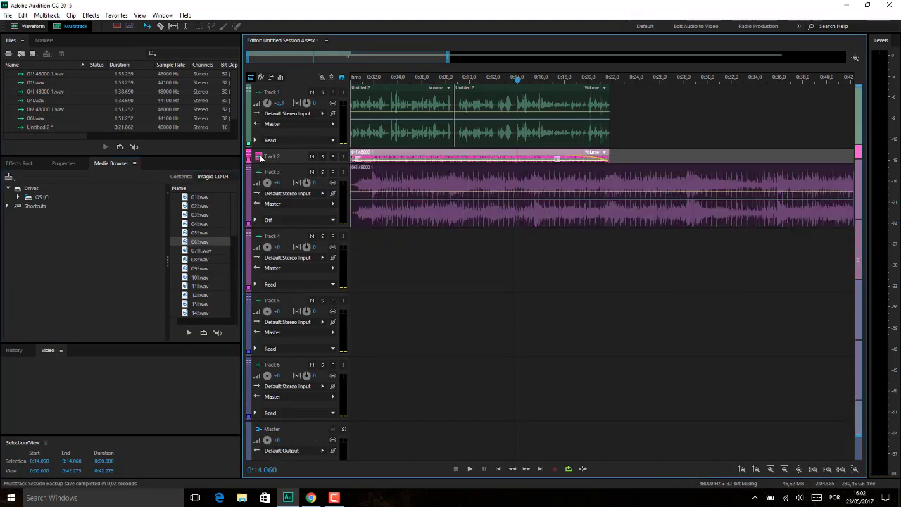
{"action": "left_click", "coordinate": [259, 158]}
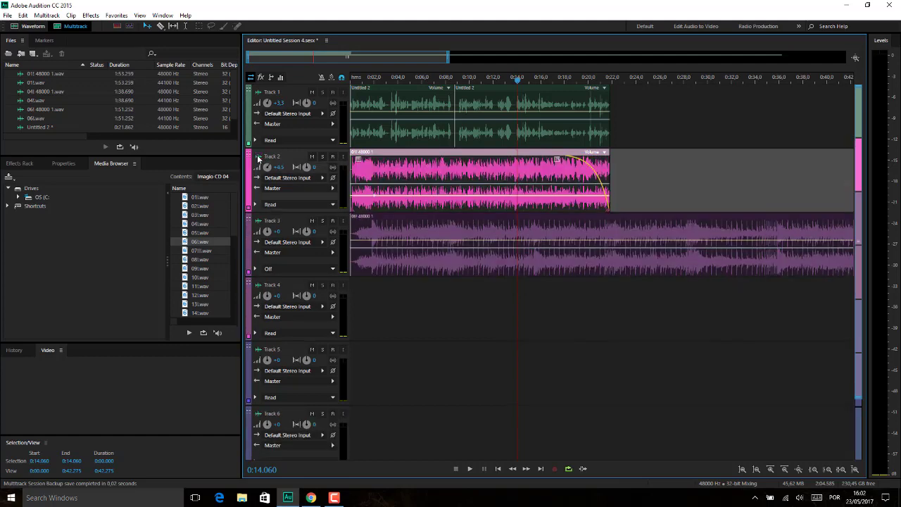
{"action": "left_click", "coordinate": [259, 158]}
{"action": "left_click", "coordinate": [259, 158]}
Step: Try several green, blue and purple track colours on Track 2, and set its colour to orange-red
{"action": "left_click", "coordinate": [249, 208]}
{"action": "left_click", "coordinate": [434, 232]}
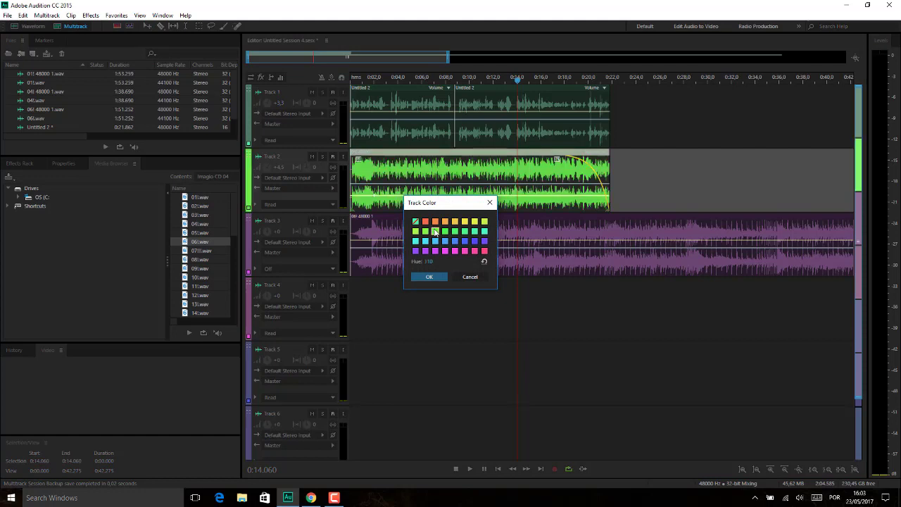
{"action": "left_click", "coordinate": [465, 232]}
{"action": "left_click", "coordinate": [484, 242]}
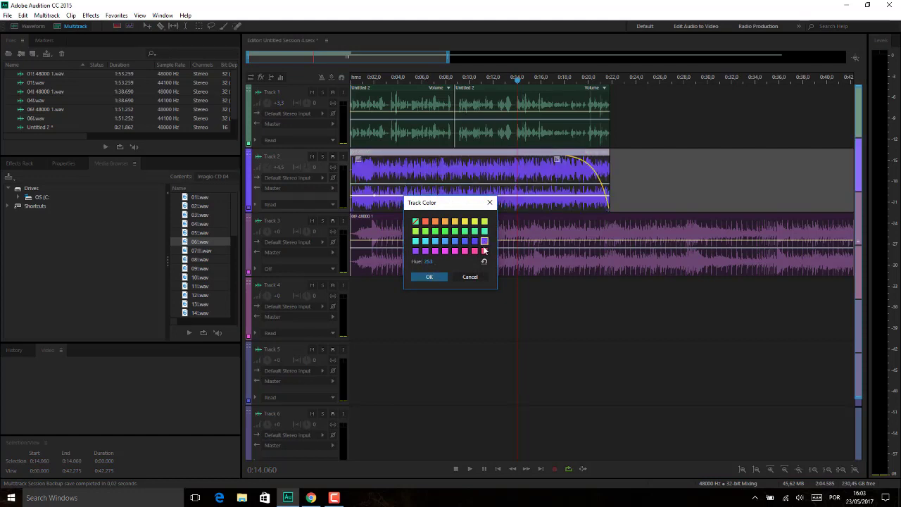
{"action": "left_click", "coordinate": [484, 251]}
{"action": "left_click", "coordinate": [446, 241]}
{"action": "left_click", "coordinate": [445, 231]}
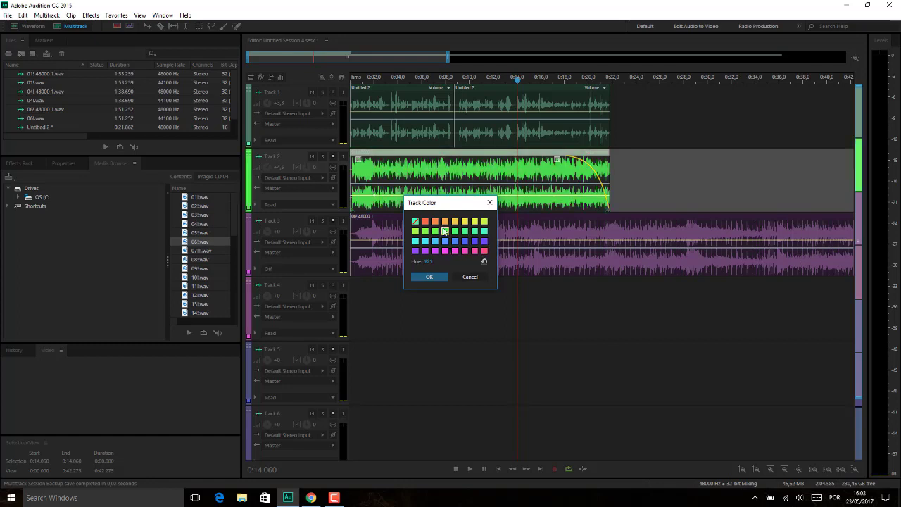
{"action": "left_click", "coordinate": [436, 242]}
{"action": "left_click", "coordinate": [435, 250]}
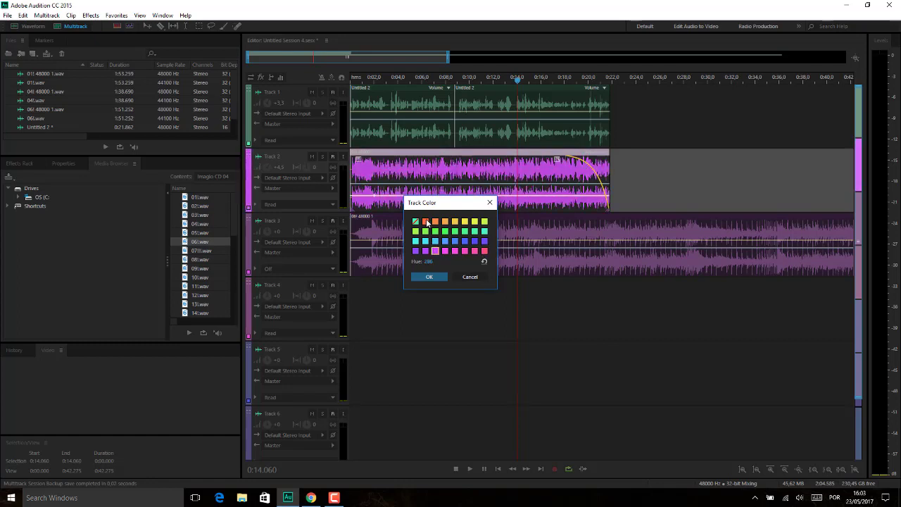
{"action": "left_click", "coordinate": [426, 222]}
{"action": "left_click", "coordinate": [428, 277]}
Step: Play the session from about 0:01.457, setting Track 3 to -15.6 dB and Track 2 to -6 dB, and stop playback
{"action": "left_click", "coordinate": [394, 238]}
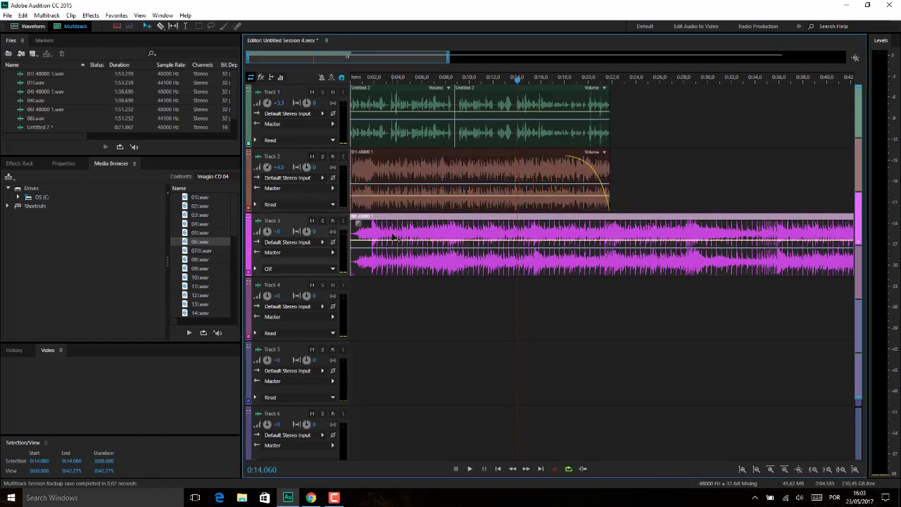
{"action": "left_click", "coordinate": [367, 78]}
{"action": "key", "text": "space"}
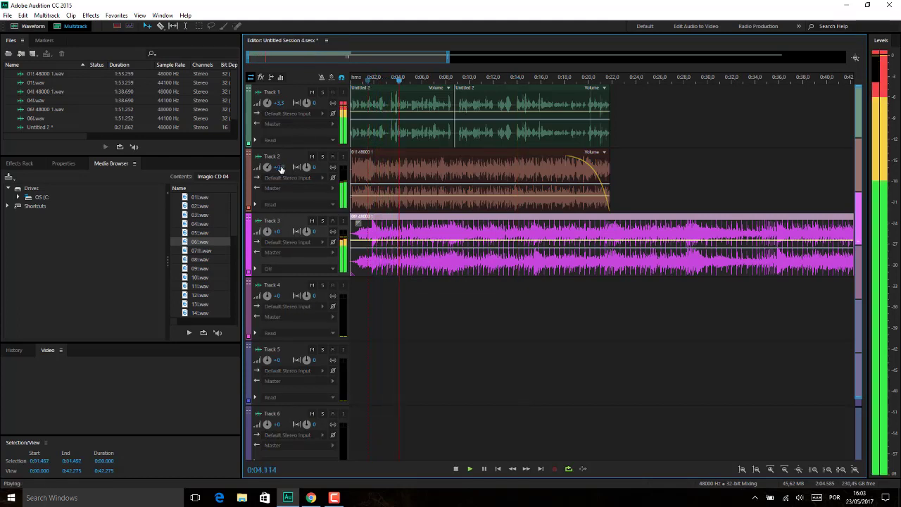
{"action": "left_click_drag", "start_coordinate": [278, 231], "coordinate": [262, 233]}
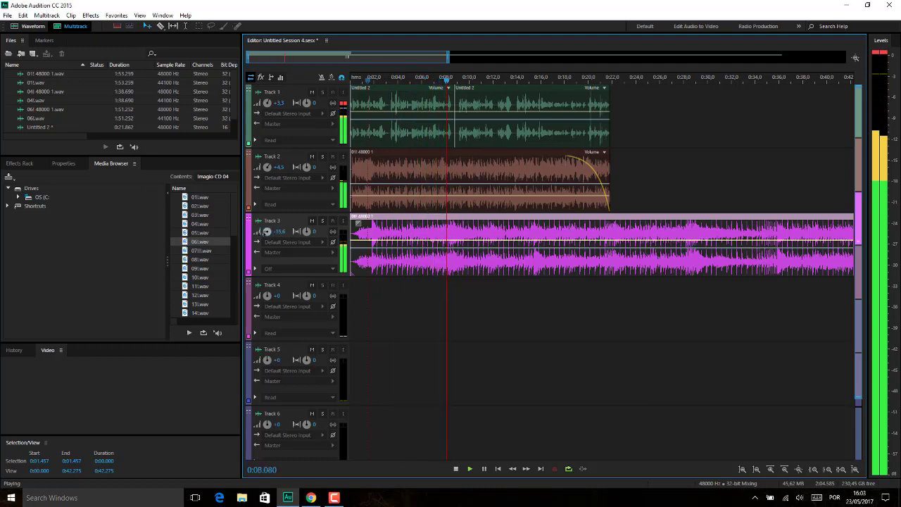
{"action": "left_click", "coordinate": [280, 168]}
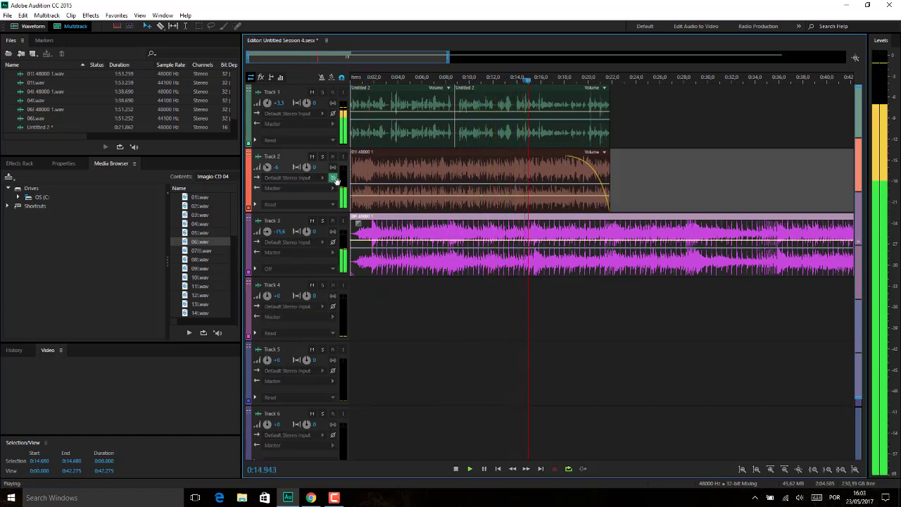
{"action": "key", "text": "space"}
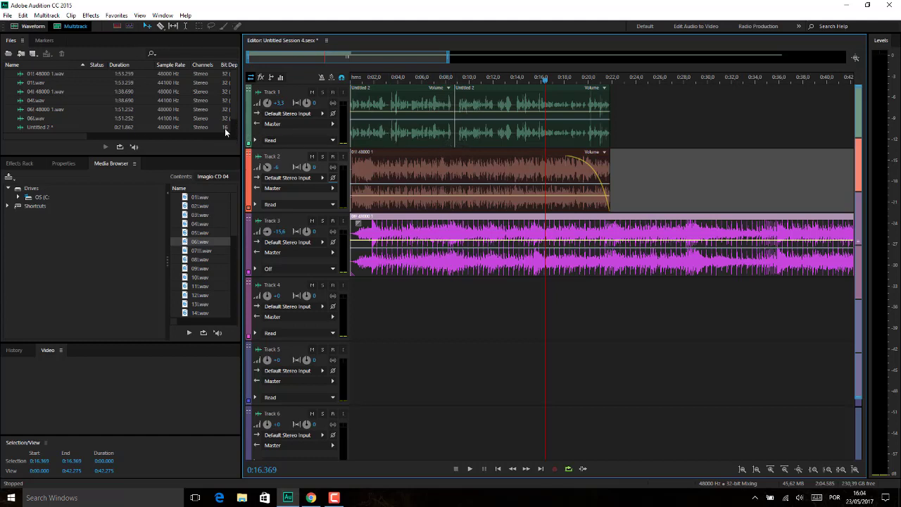
Step: Widen the Files panel area to reveal the full Bit Depth column and show the Effects Rack for Track 2
{"action": "left_click_drag", "start_coordinate": [240, 120], "coordinate": [258, 161]}
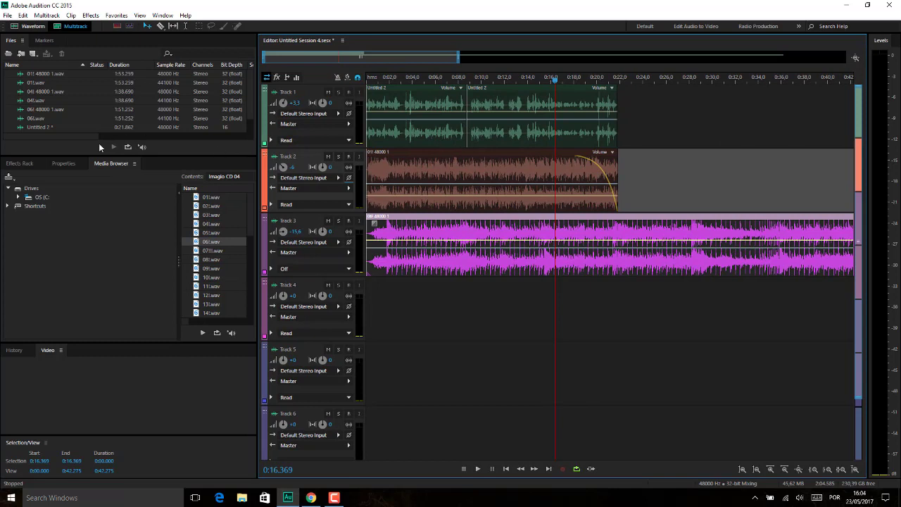
{"action": "left_click", "coordinate": [28, 164]}
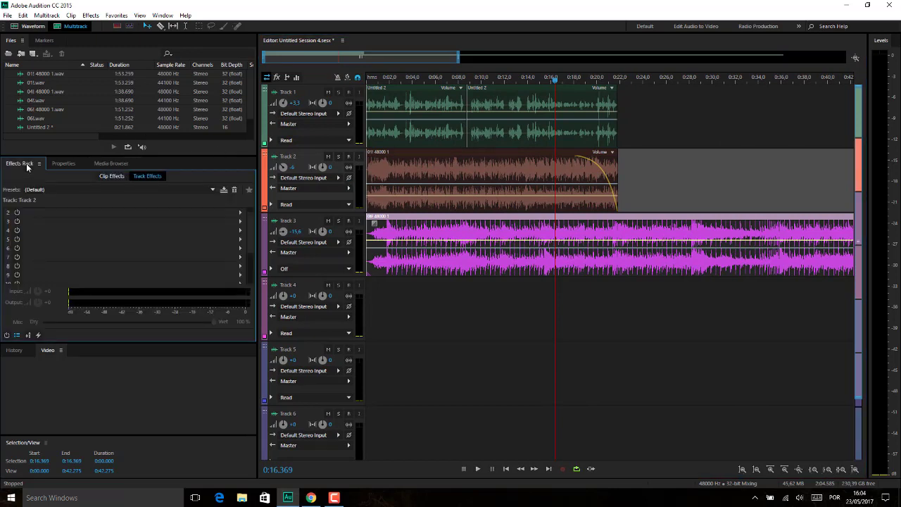